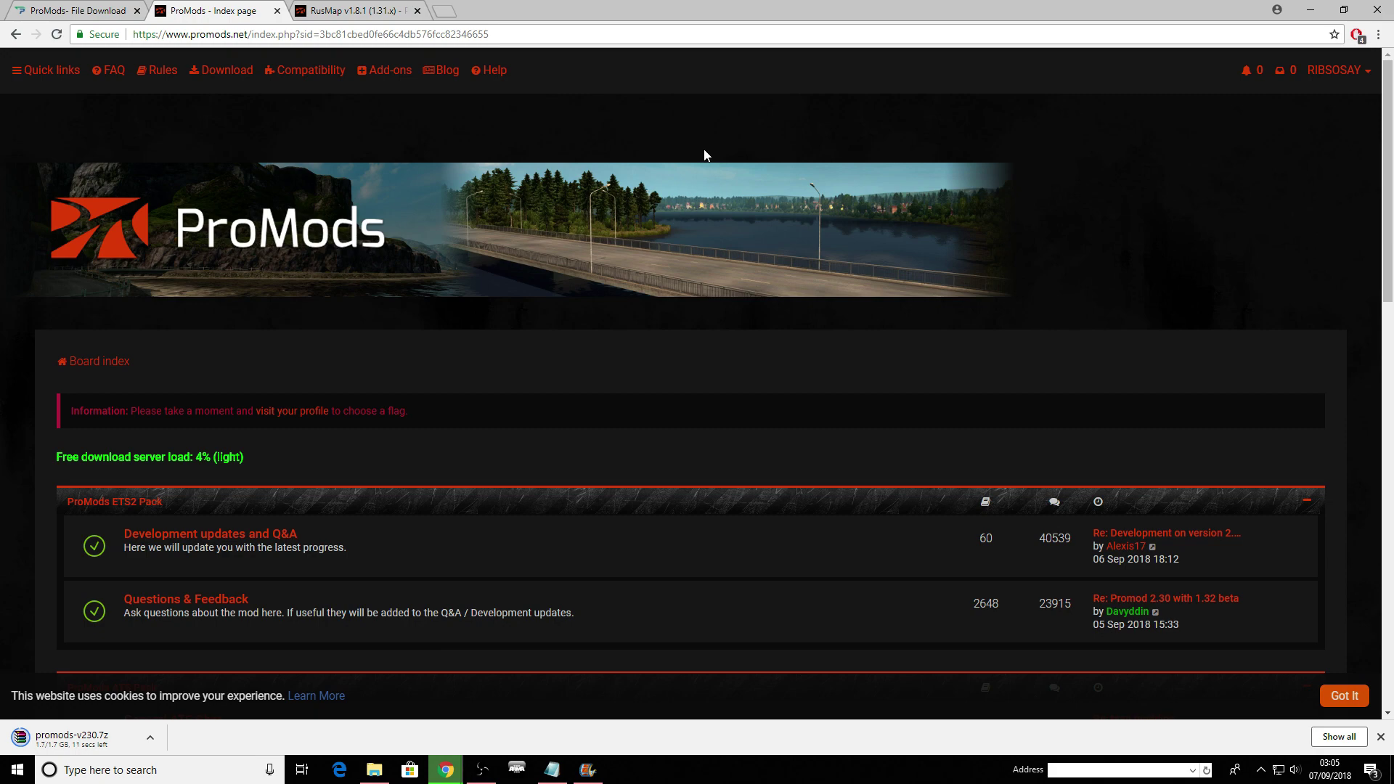
Open the ProMods download setup and start the installation with EN - English as the language.
scroll(381, 346, down, 4)
scroll(381, 346, up, 4)
click(217, 71)
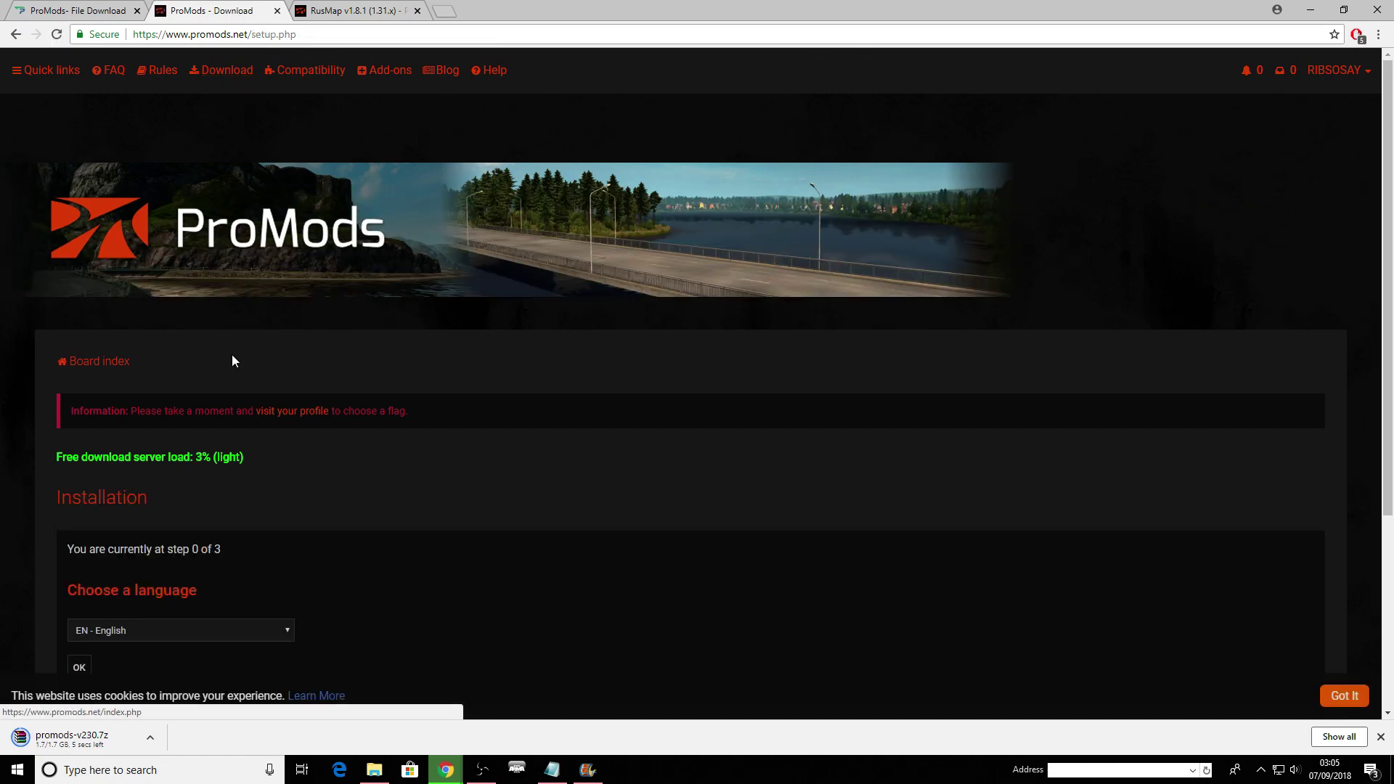
scroll(372, 448, down, 1)
scroll(373, 452, down, 1)
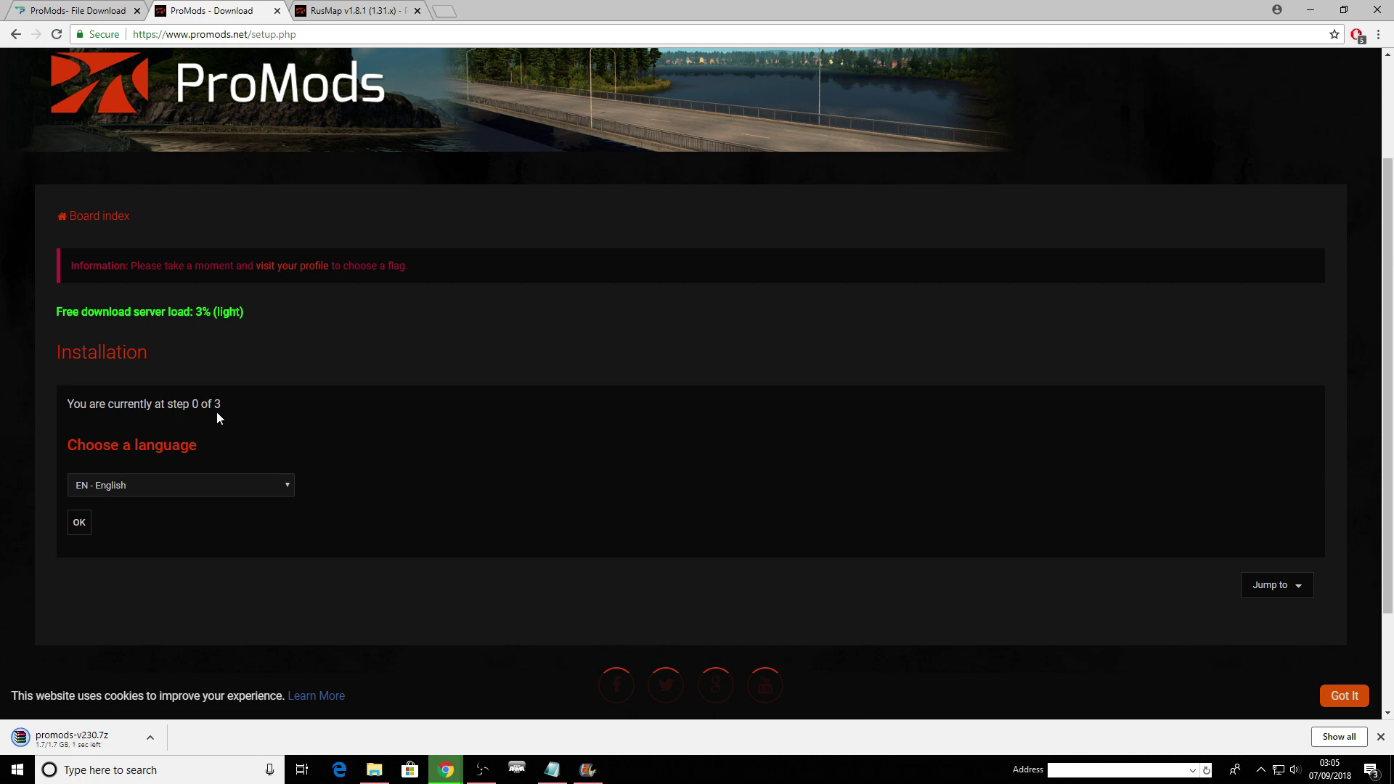
click(81, 524)
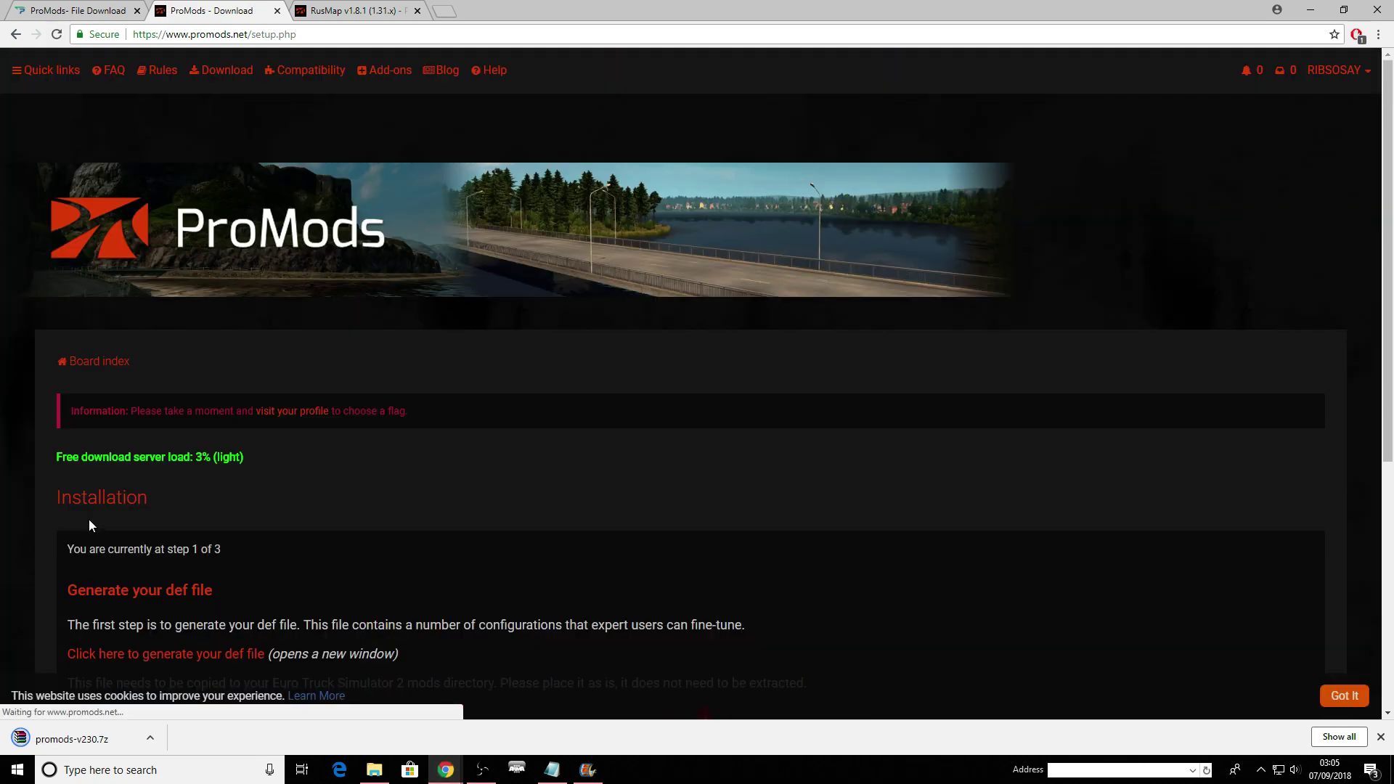
Open the def file generator from step 1 of the installation.
scroll(272, 437, down, 2)
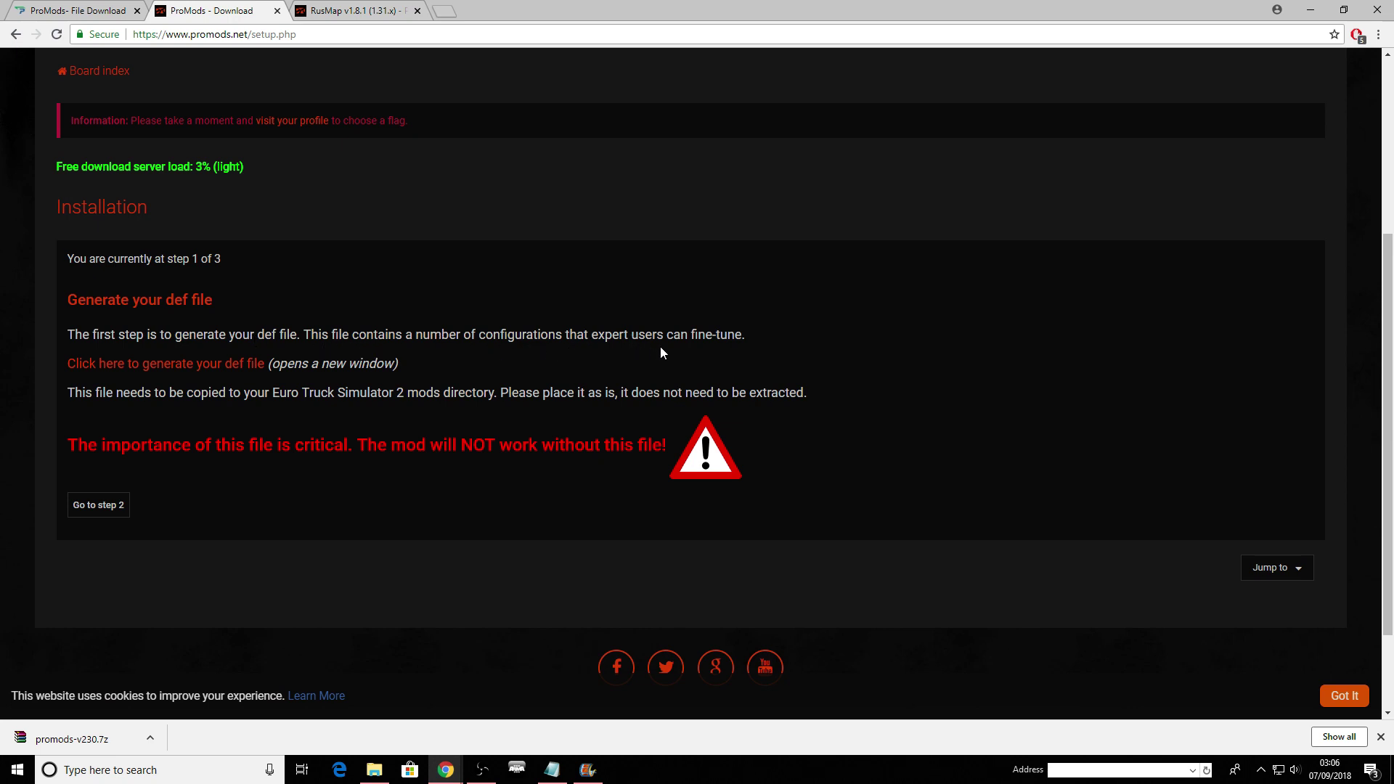
click(162, 363)
scroll(176, 363, down, 4)
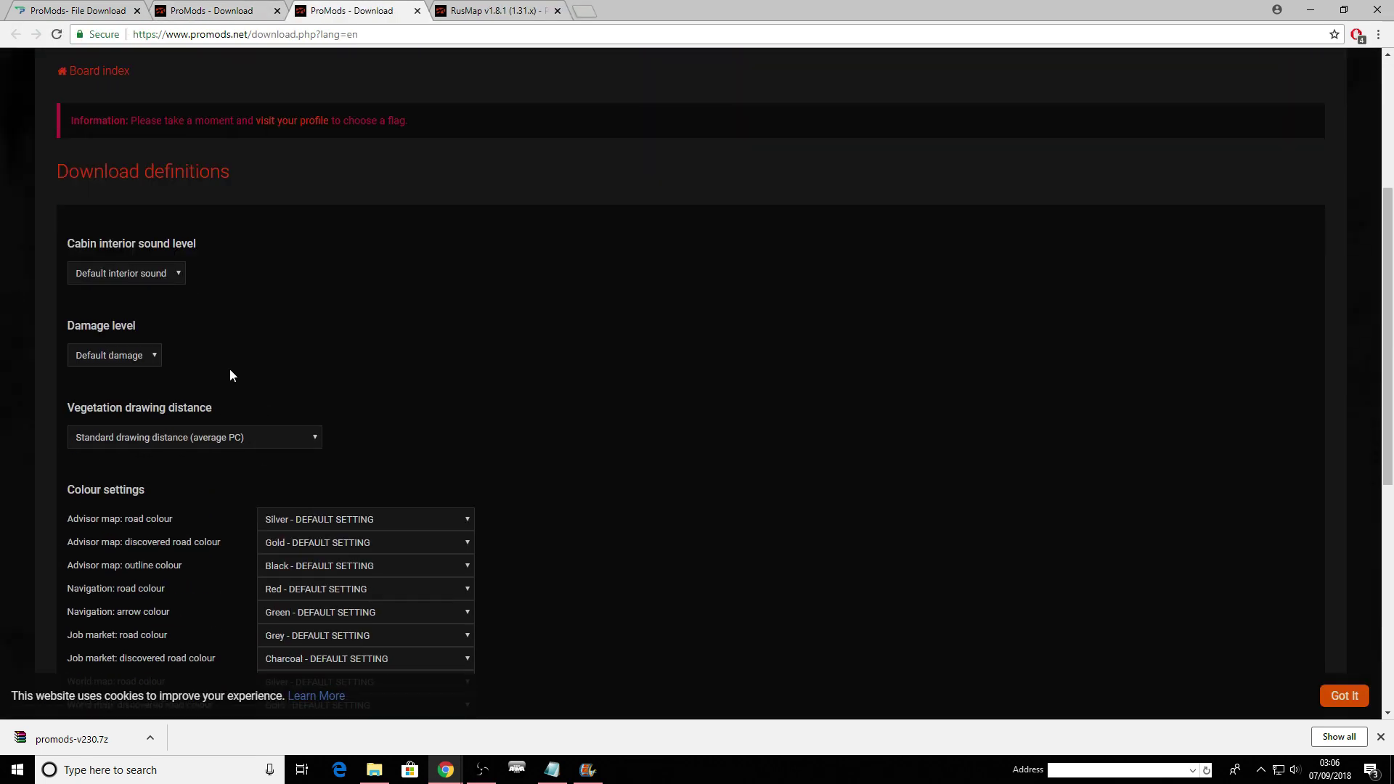
Set the cabin interior sound to x4, enable the Rusmap and Special Transport DLC options, and generate the def file.
click(164, 282)
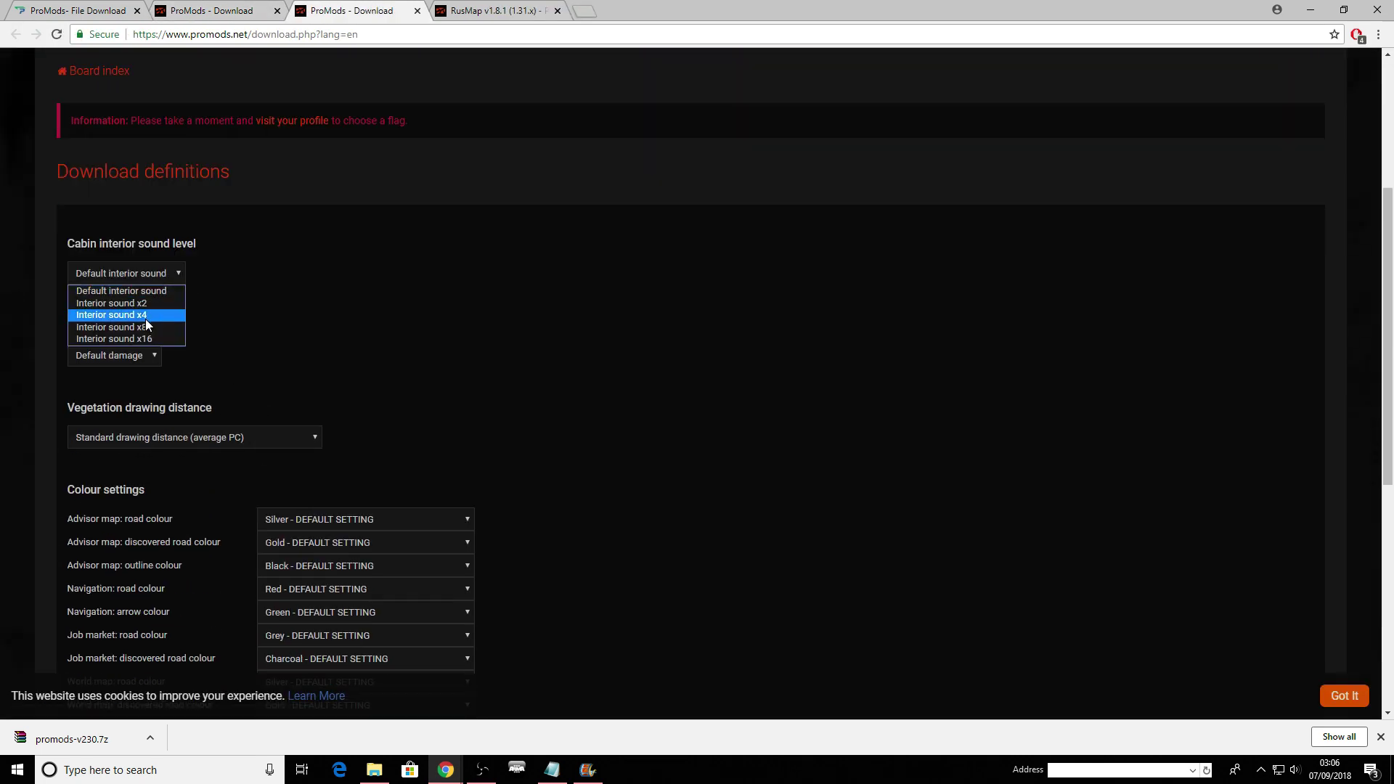
click(145, 315)
scroll(248, 355, down, 2)
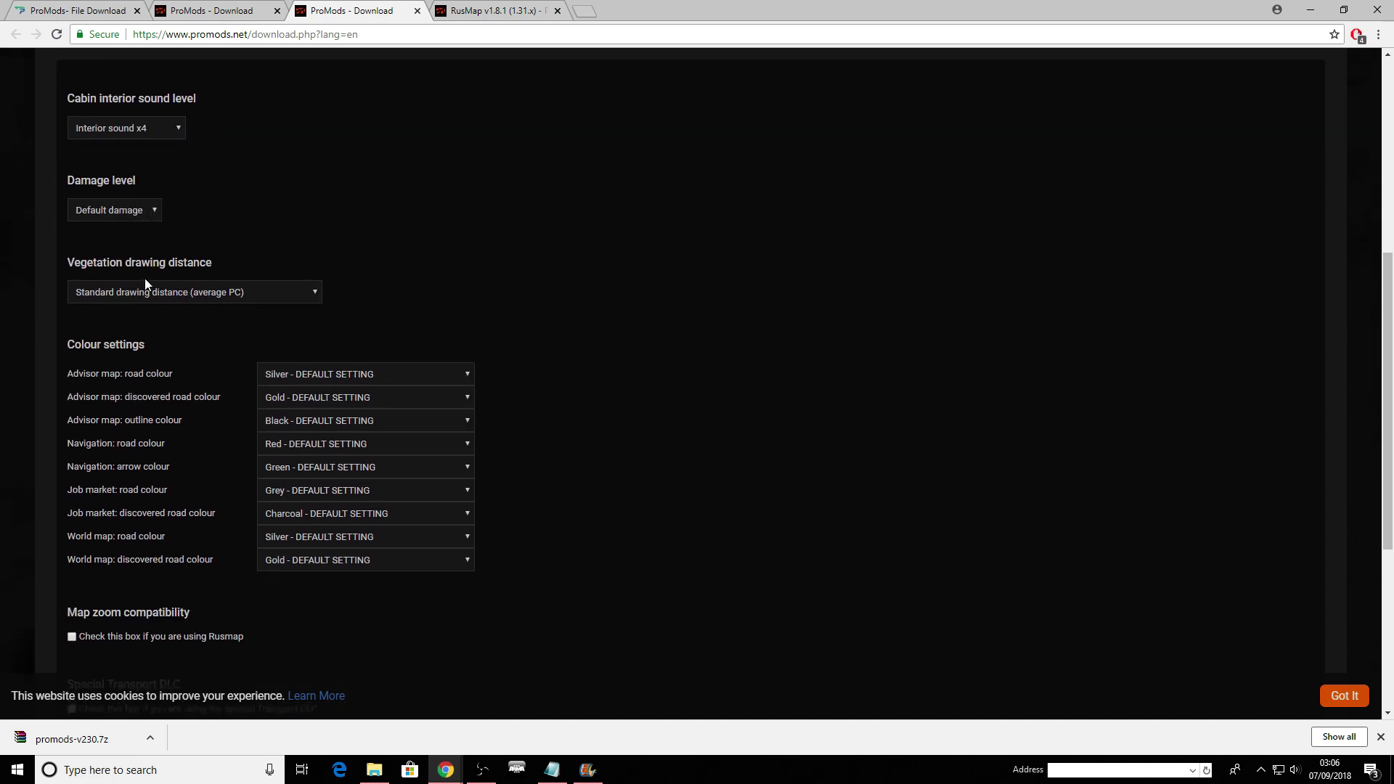
scroll(548, 413, down, 3)
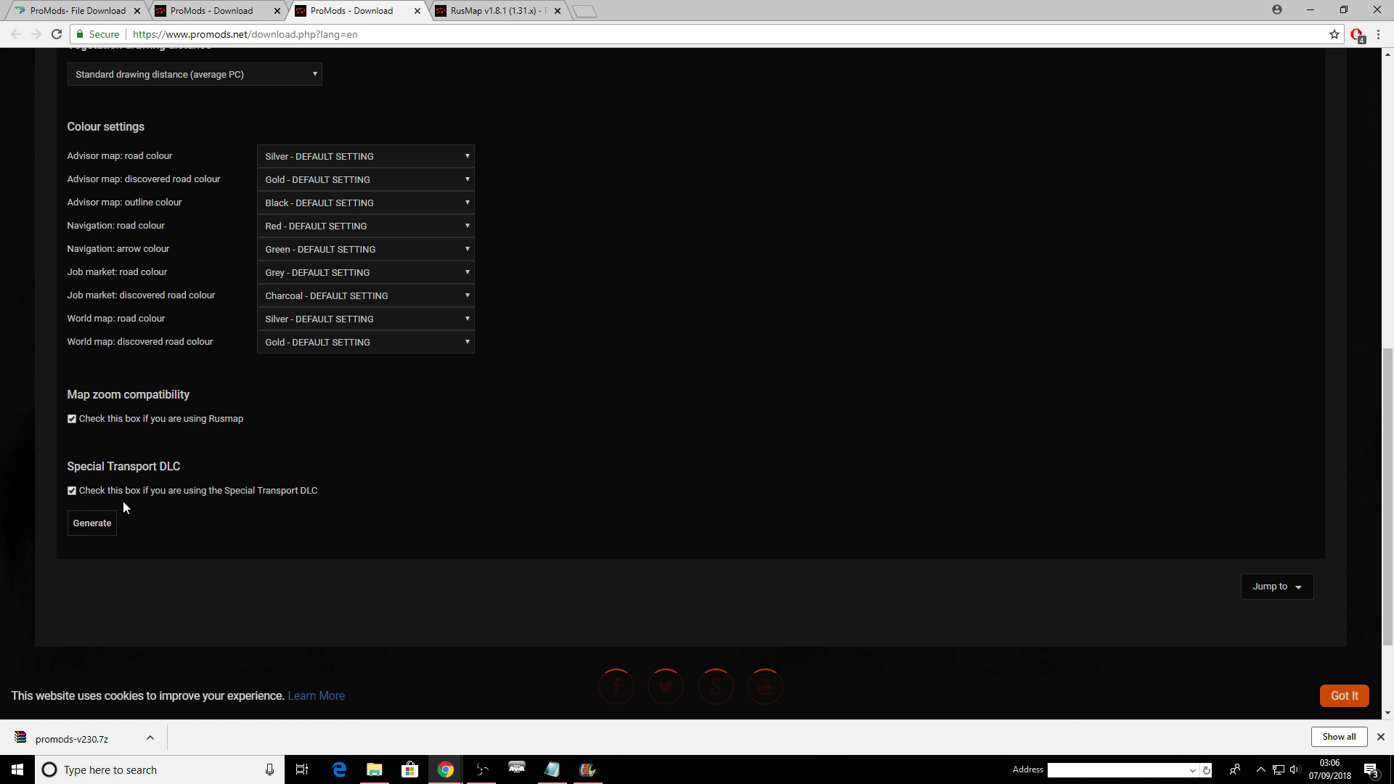
click(94, 524)
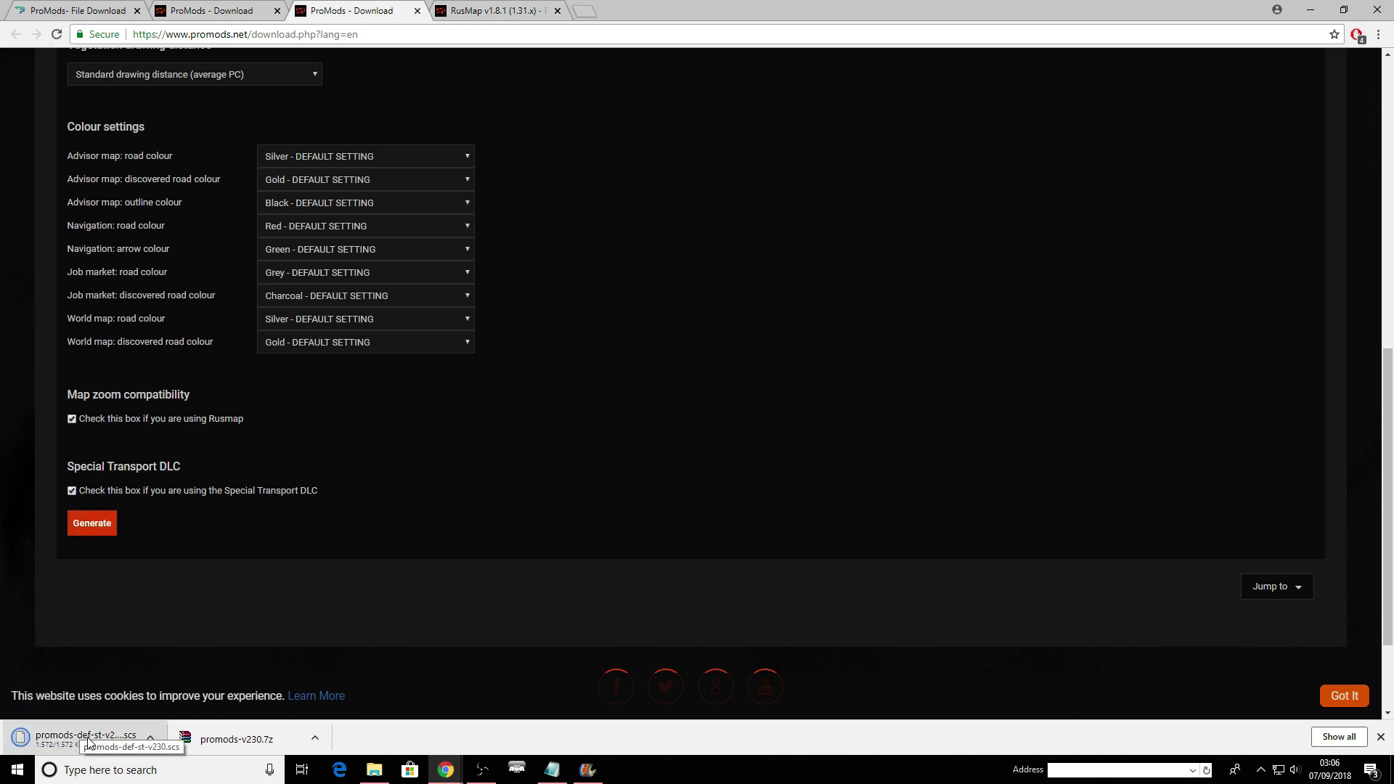
Check the Downloads folder for the generated def file and return to the browser.
scroll(295, 530, up, 3)
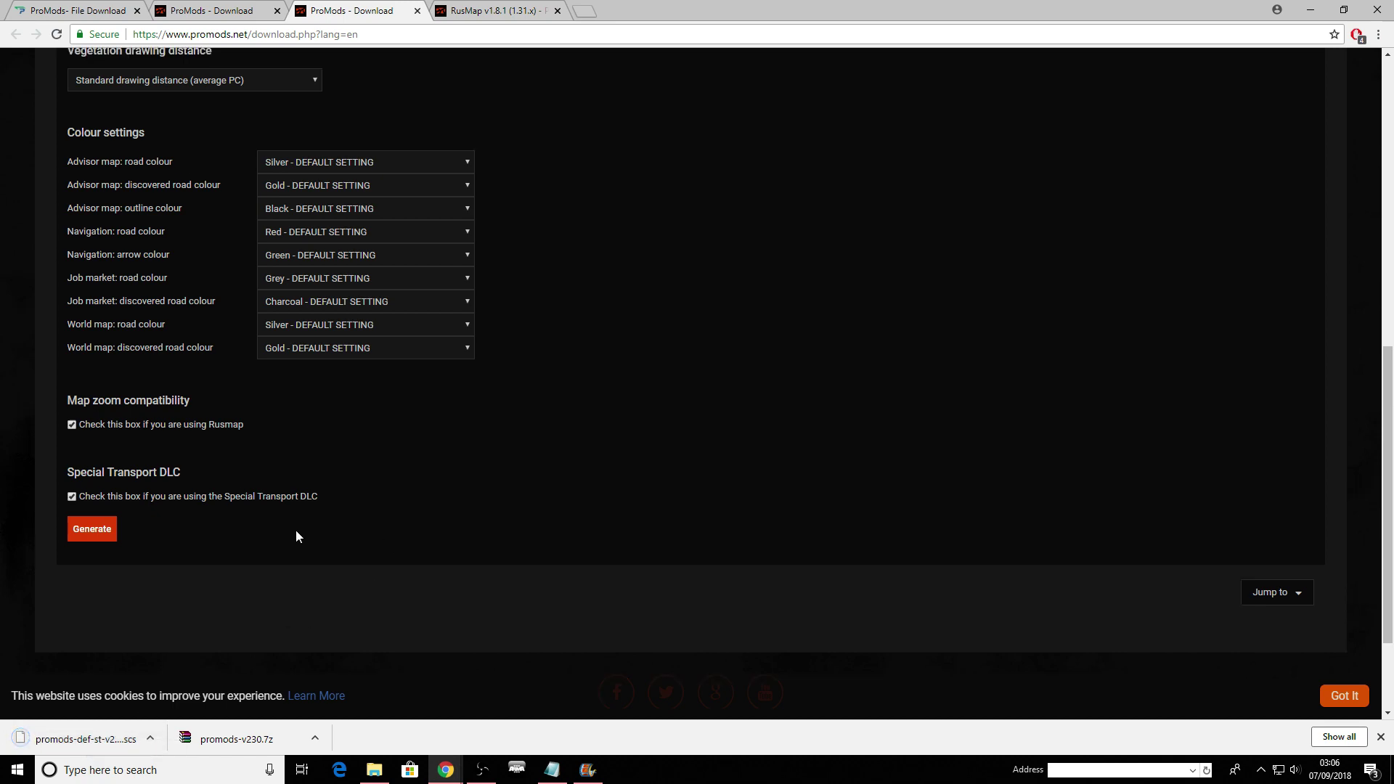
scroll(295, 529, up, 4)
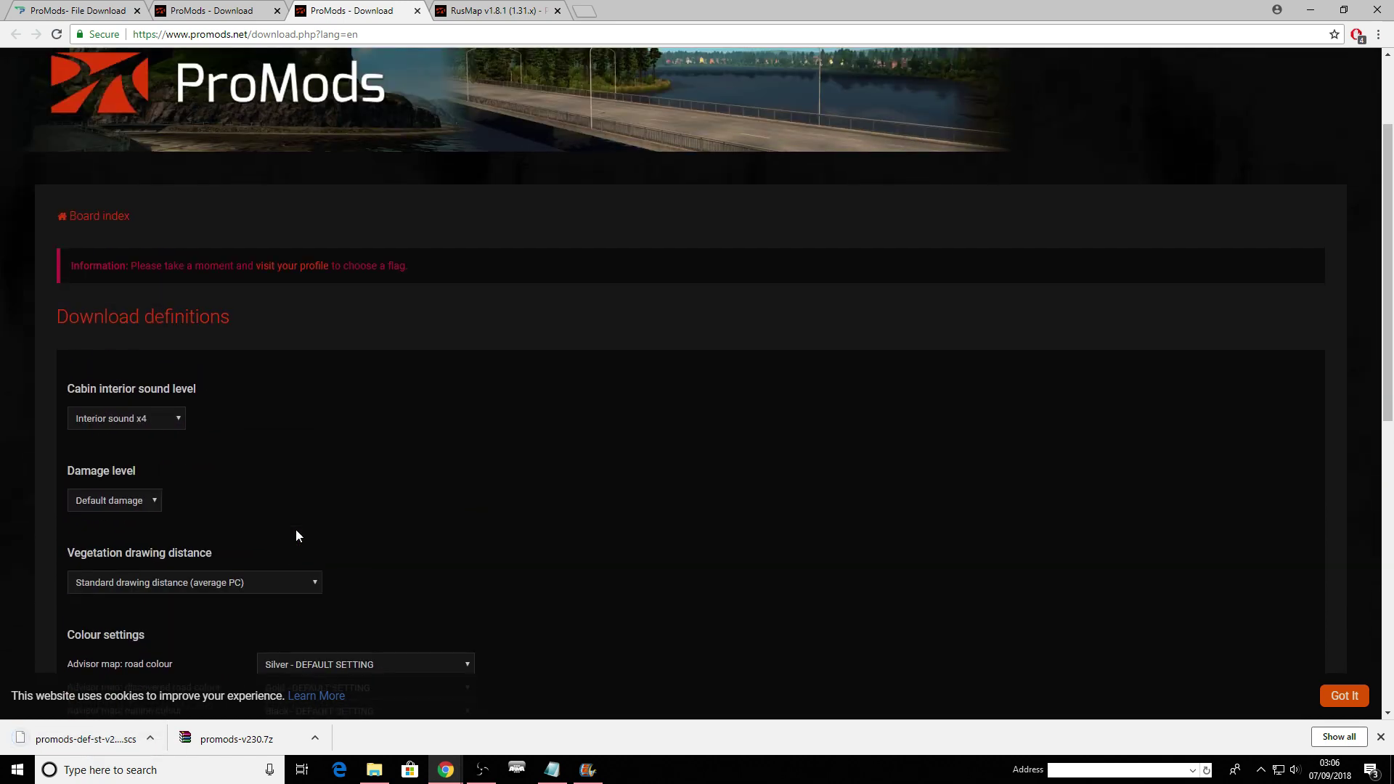
click(373, 770)
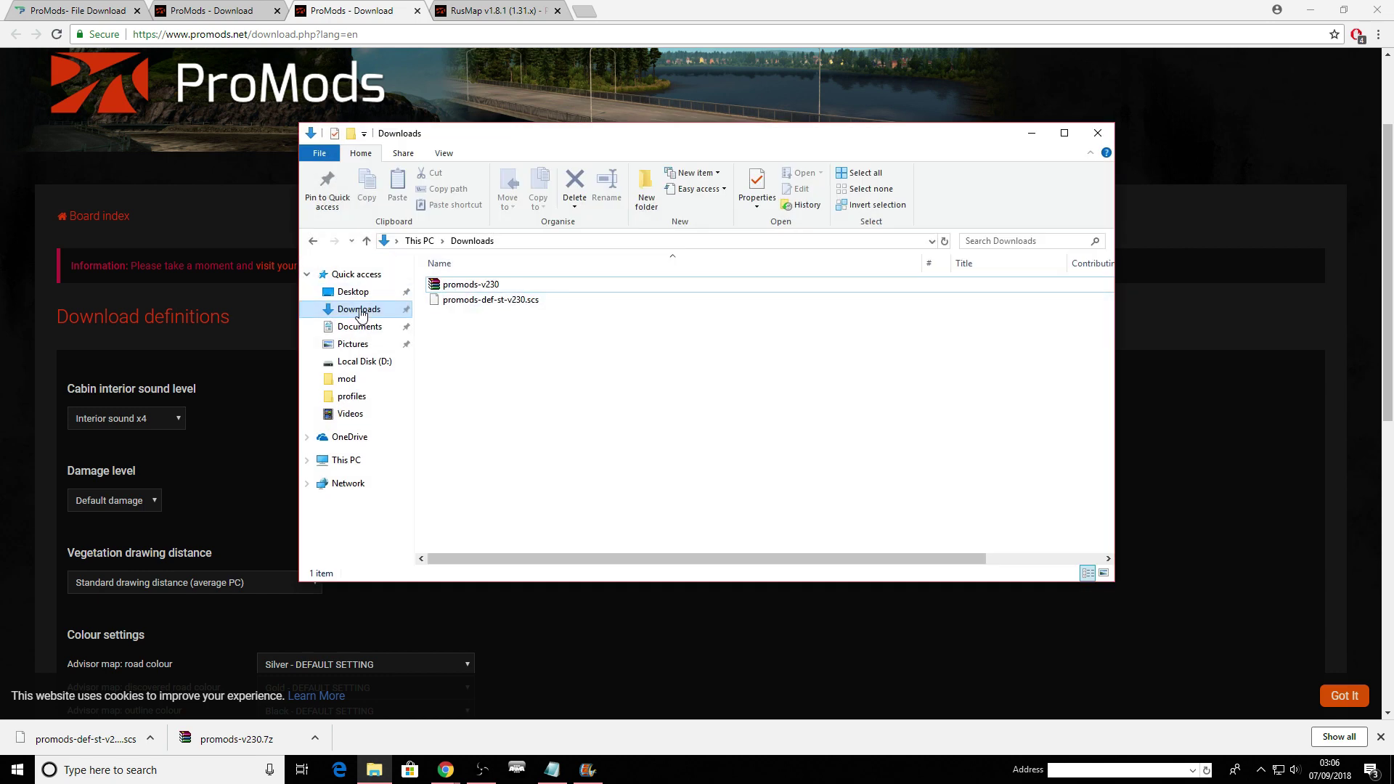
click(247, 487)
scroll(405, 494, down, 5)
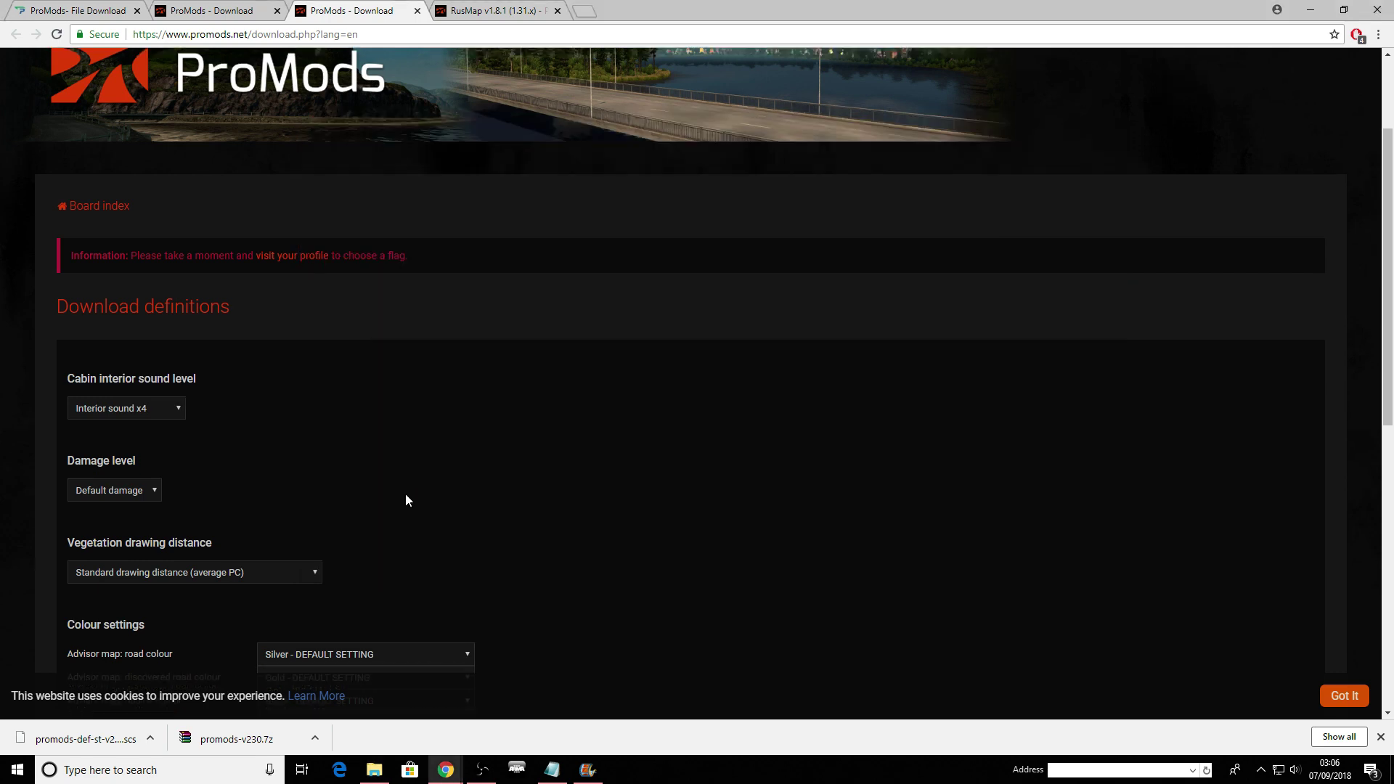
scroll(524, 522, down, 3)
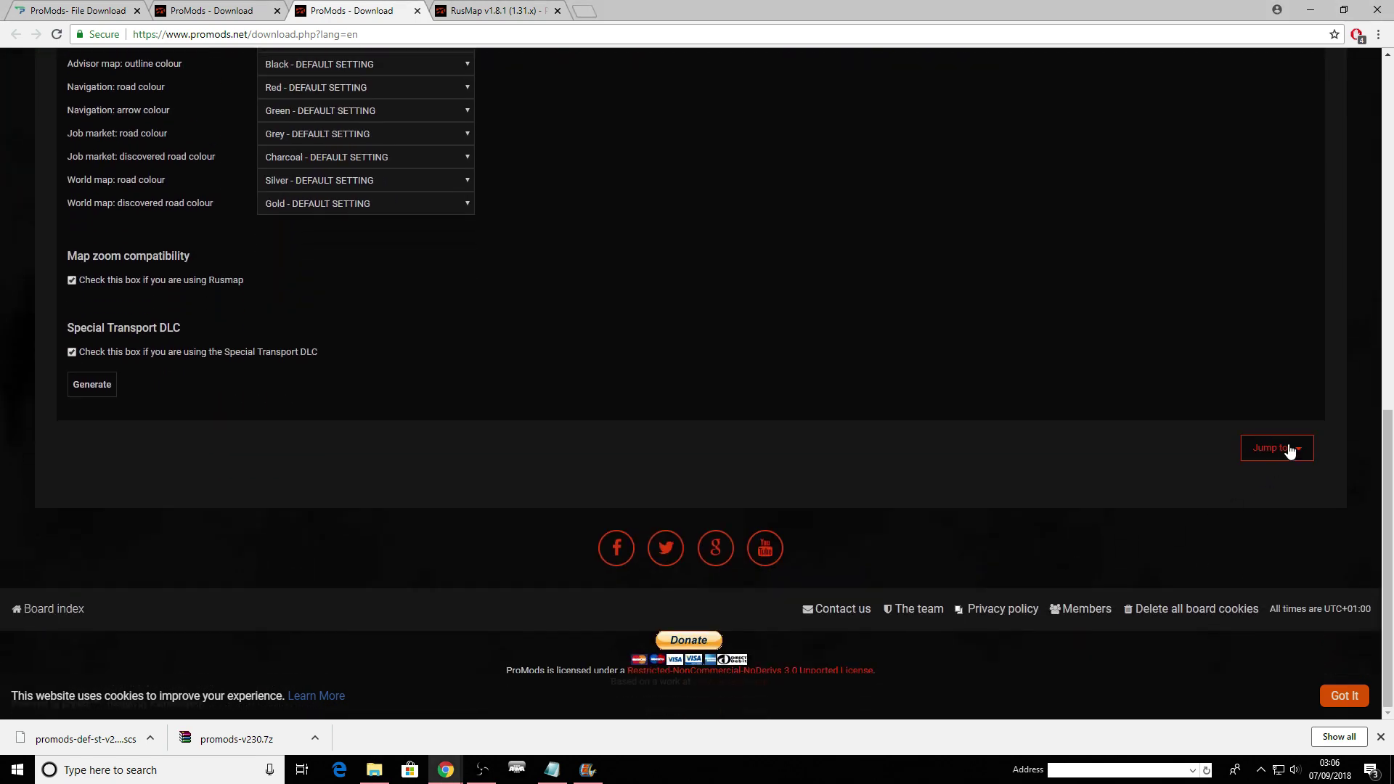
click(1275, 448)
scroll(867, 355, up, 15)
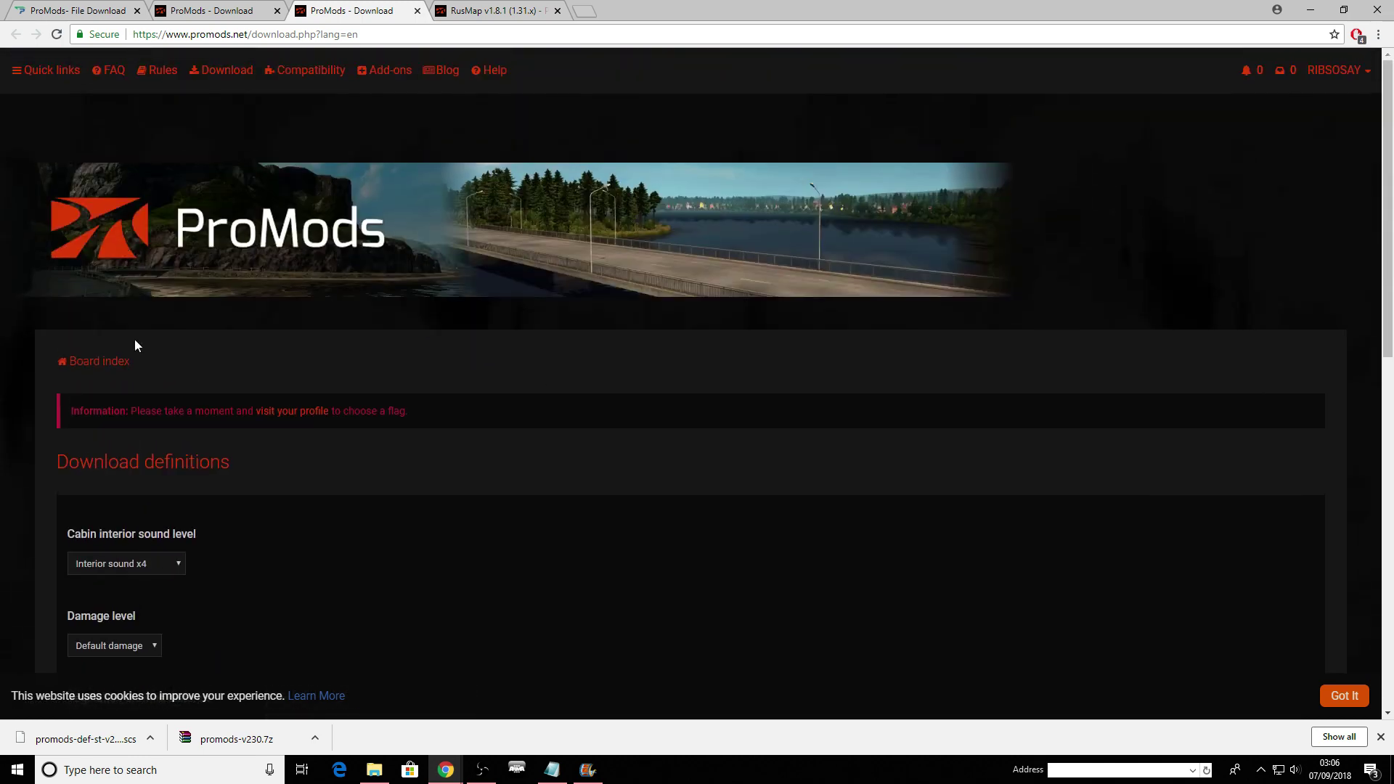
scroll(145, 349, down, 1)
scroll(206, 430, down, 8)
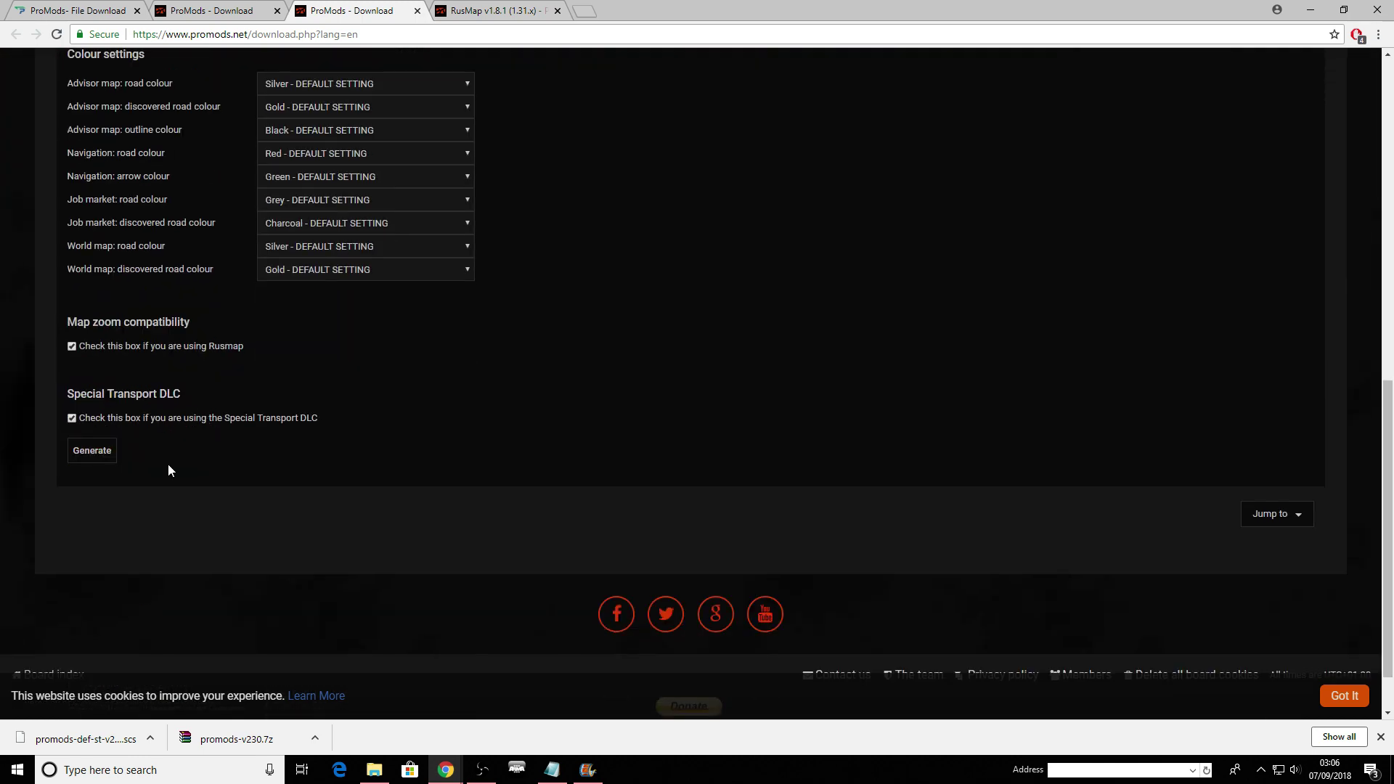
scroll(200, 456, up, 10)
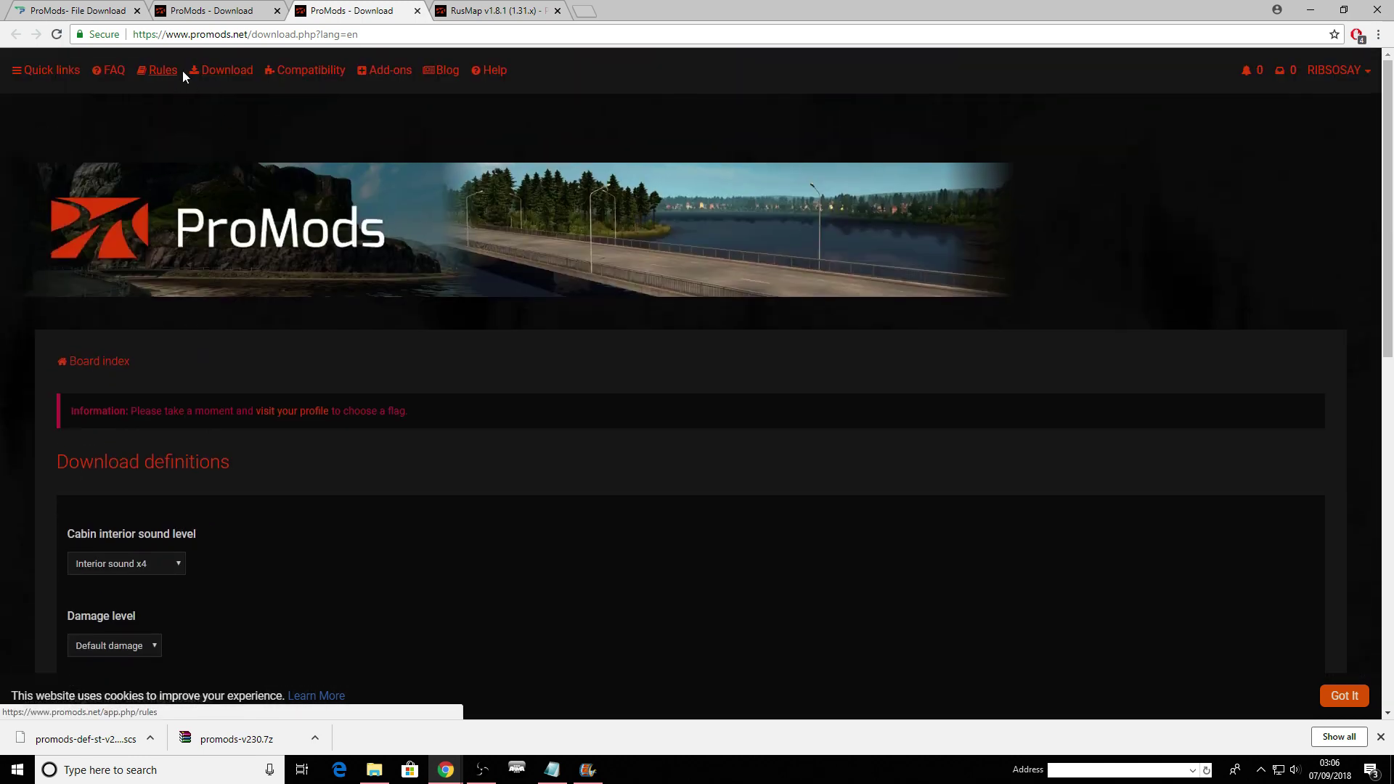
Reopen the ProMods download setup in English and proceed to step 2 of the installation.
click(218, 70)
scroll(218, 406, down, 4)
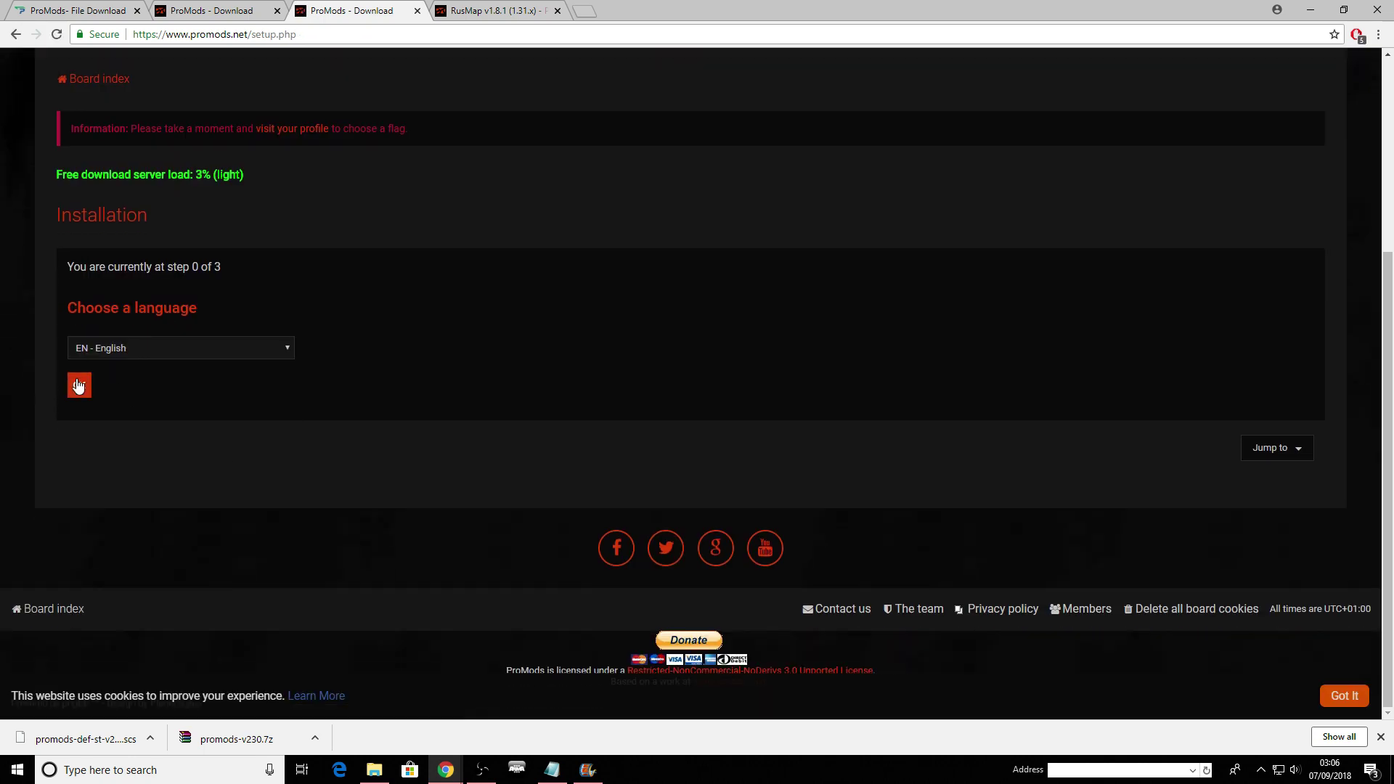
click(79, 386)
scroll(261, 403, down, 4)
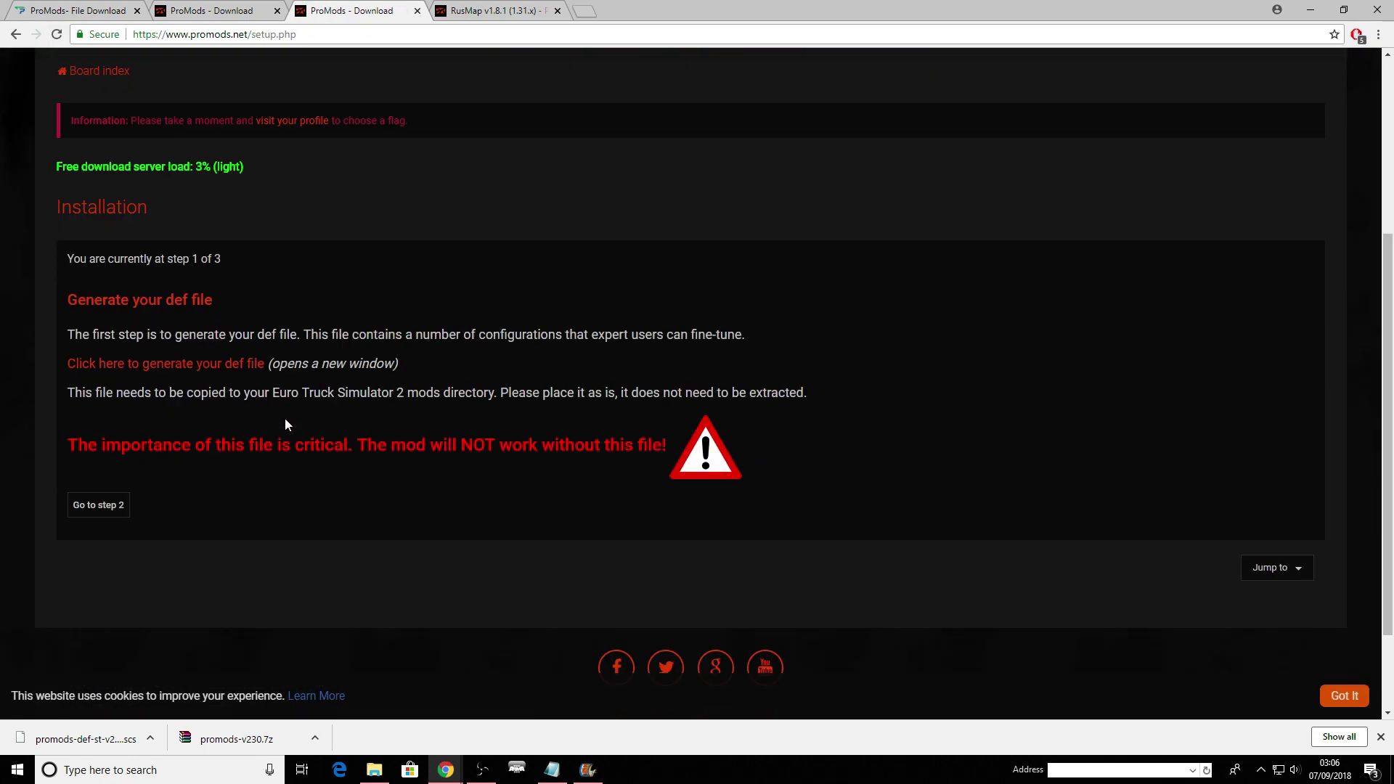
click(106, 506)
Review the fast and slow download options, and examine the promods-v230.7z link on the PayLoadz purchase page.
scroll(408, 476, down, 1)
scroll(408, 475, down, 5)
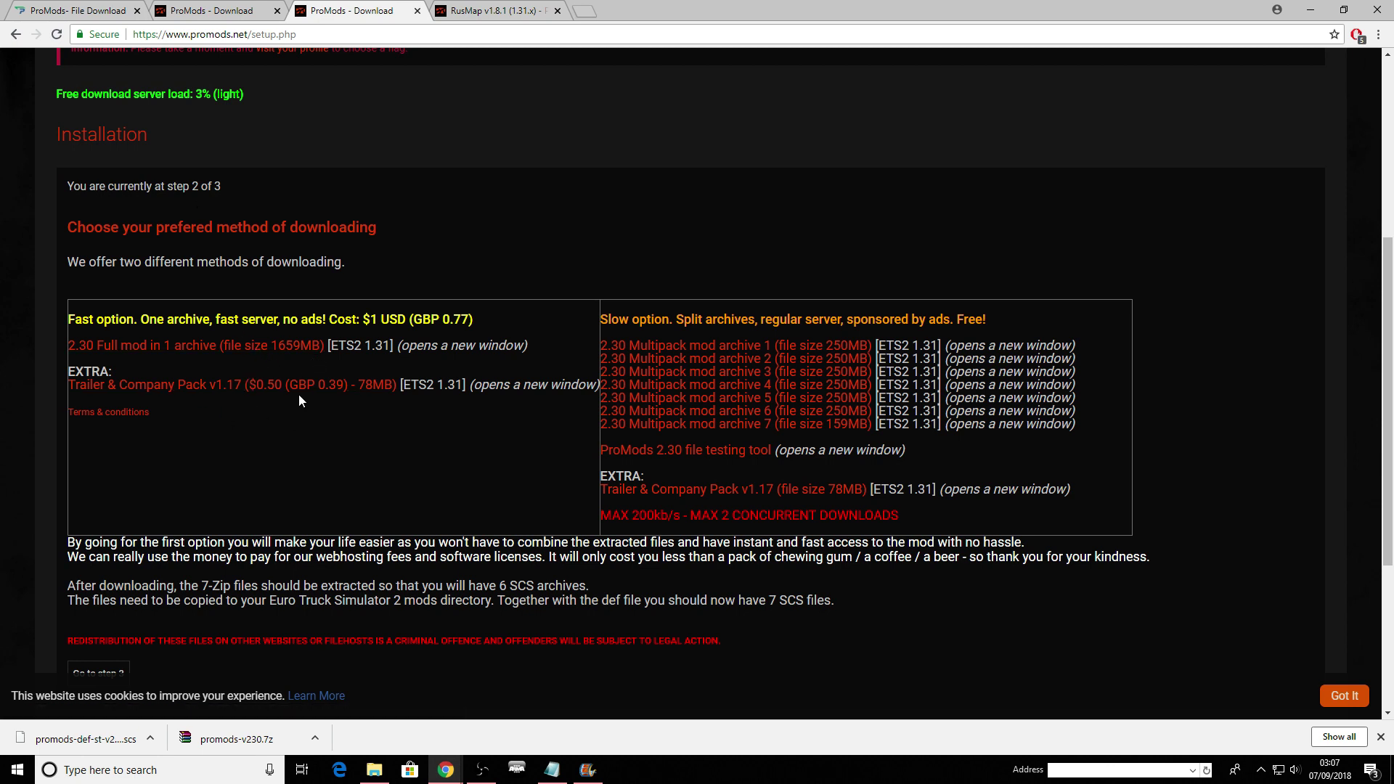
click(96, 13)
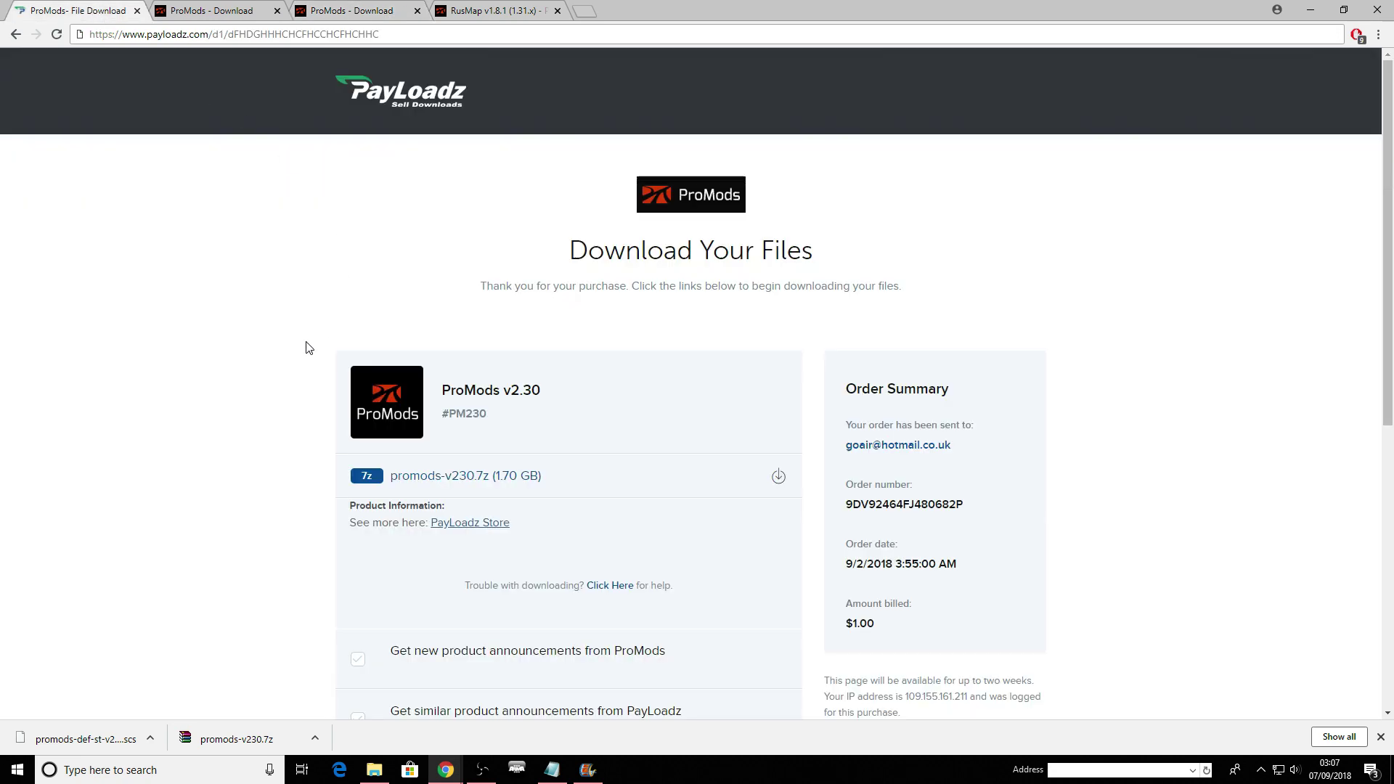
scroll(305, 352, down, 3)
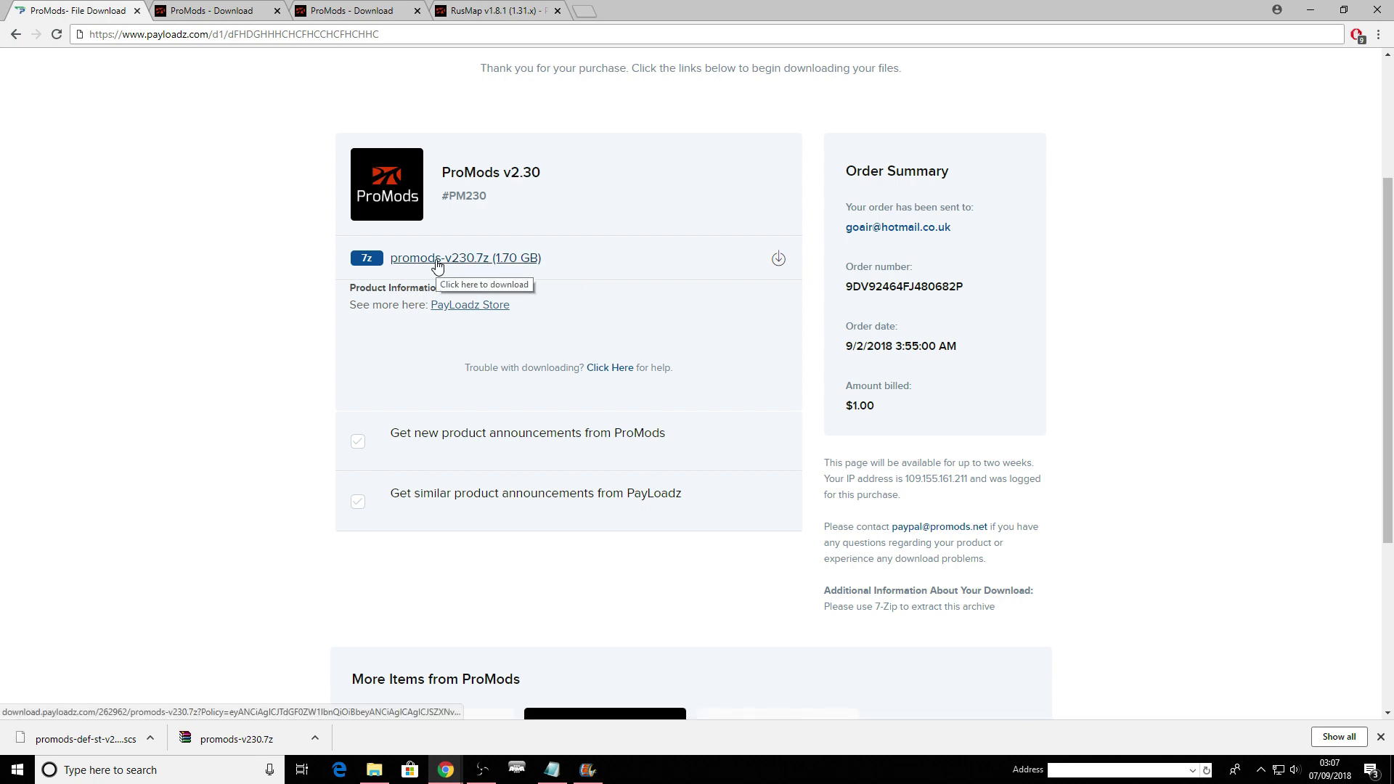
Switch to the Downloads folder in File Explorer and extract the promods-v230 archive there.
click(1311, 10)
click(485, 302)
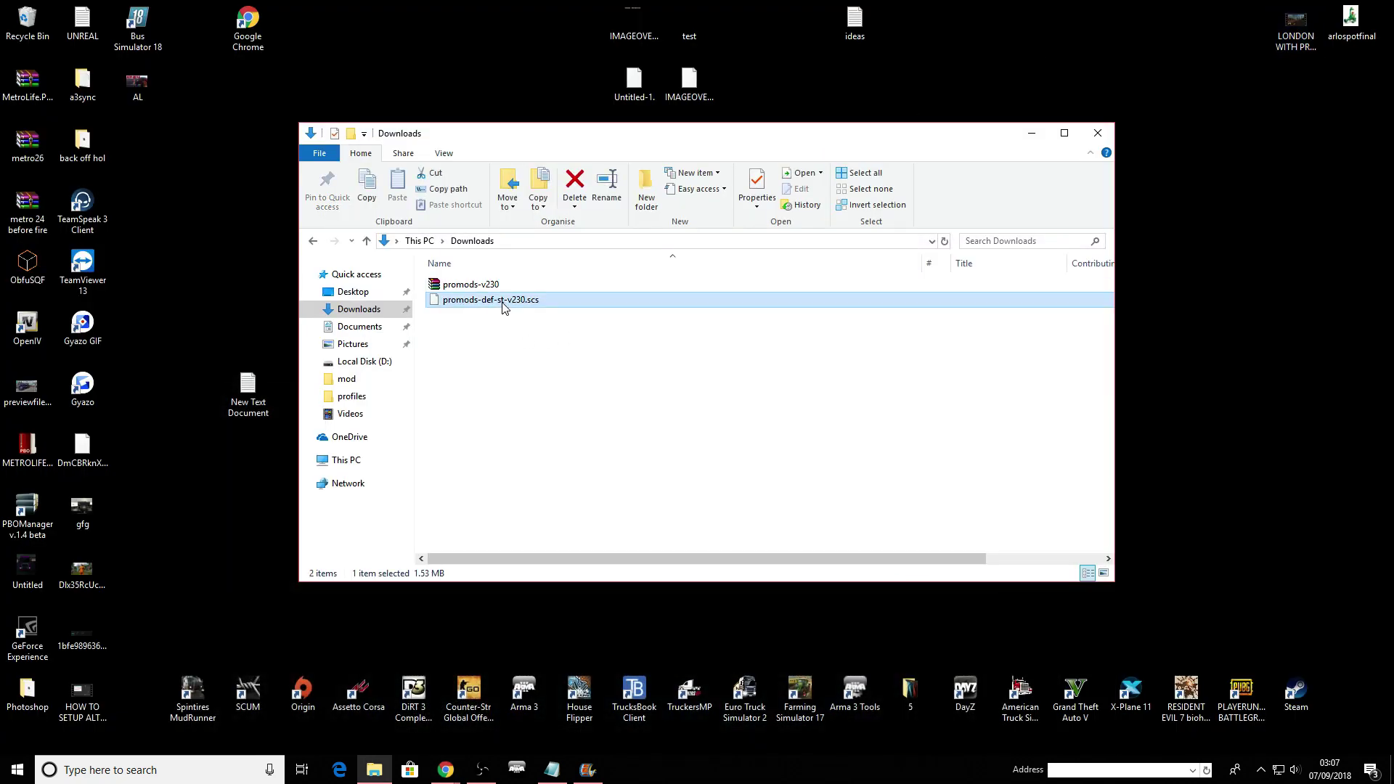
click(472, 285)
right_click(472, 285)
click(531, 353)
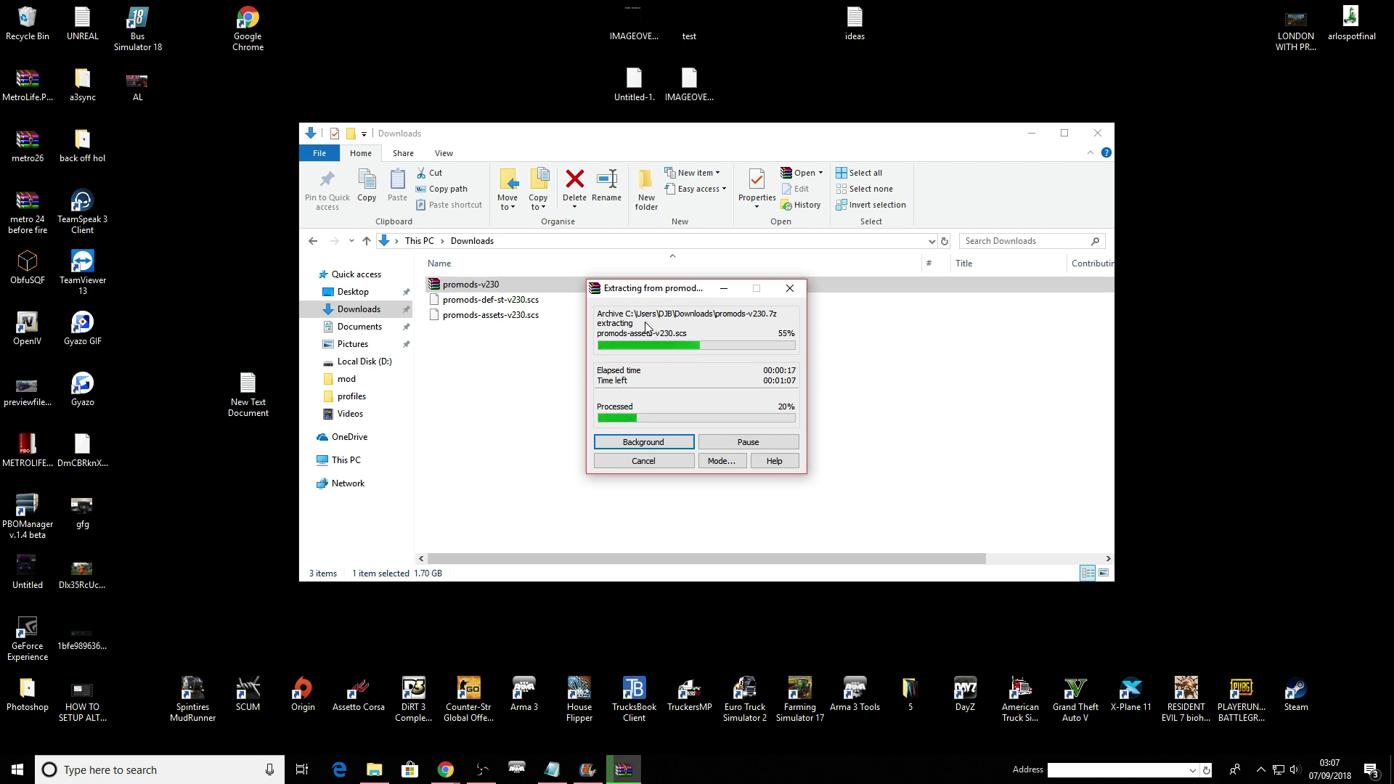
drag(641, 292, 939, 148)
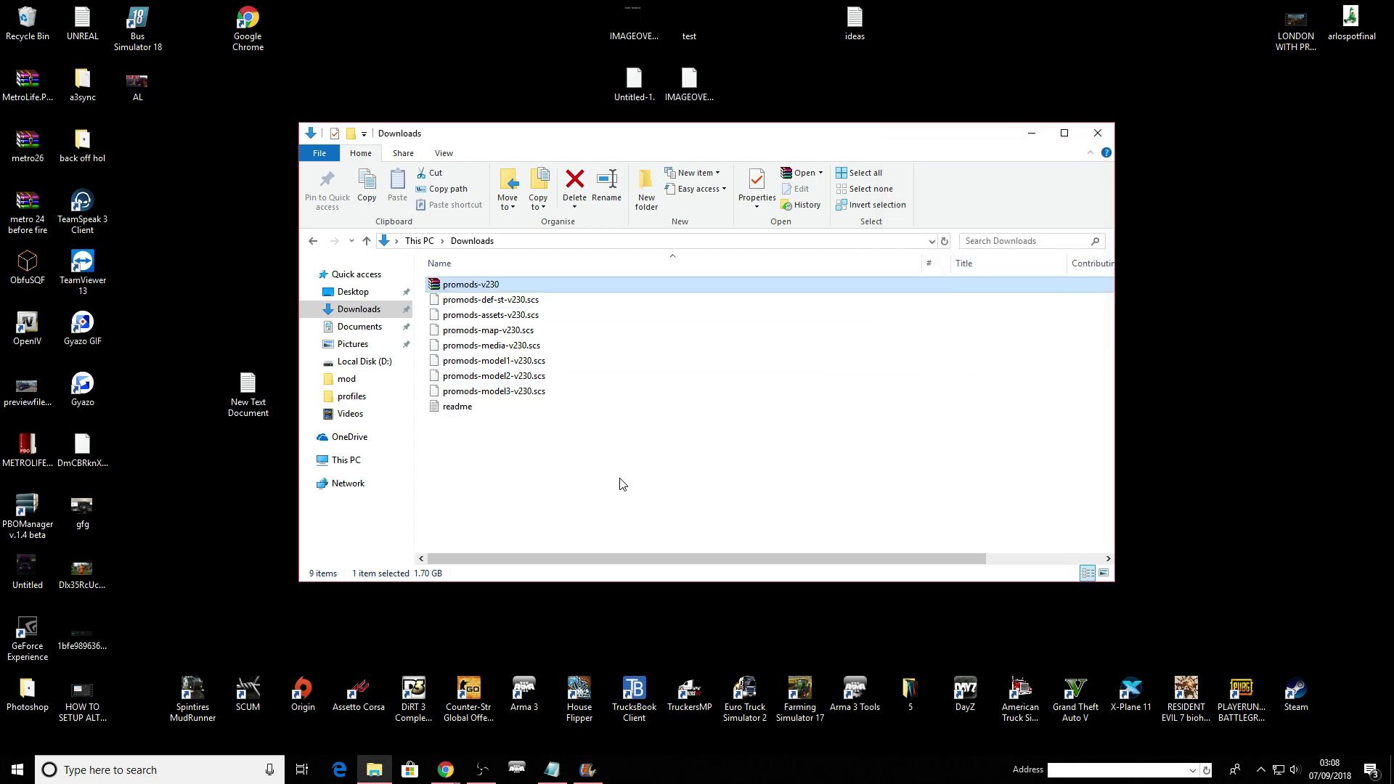
Copy all the ProMods .scs files in Downloads, from promods-def-st-v230.scs through promods-model3-v230.scs.
click(550, 393)
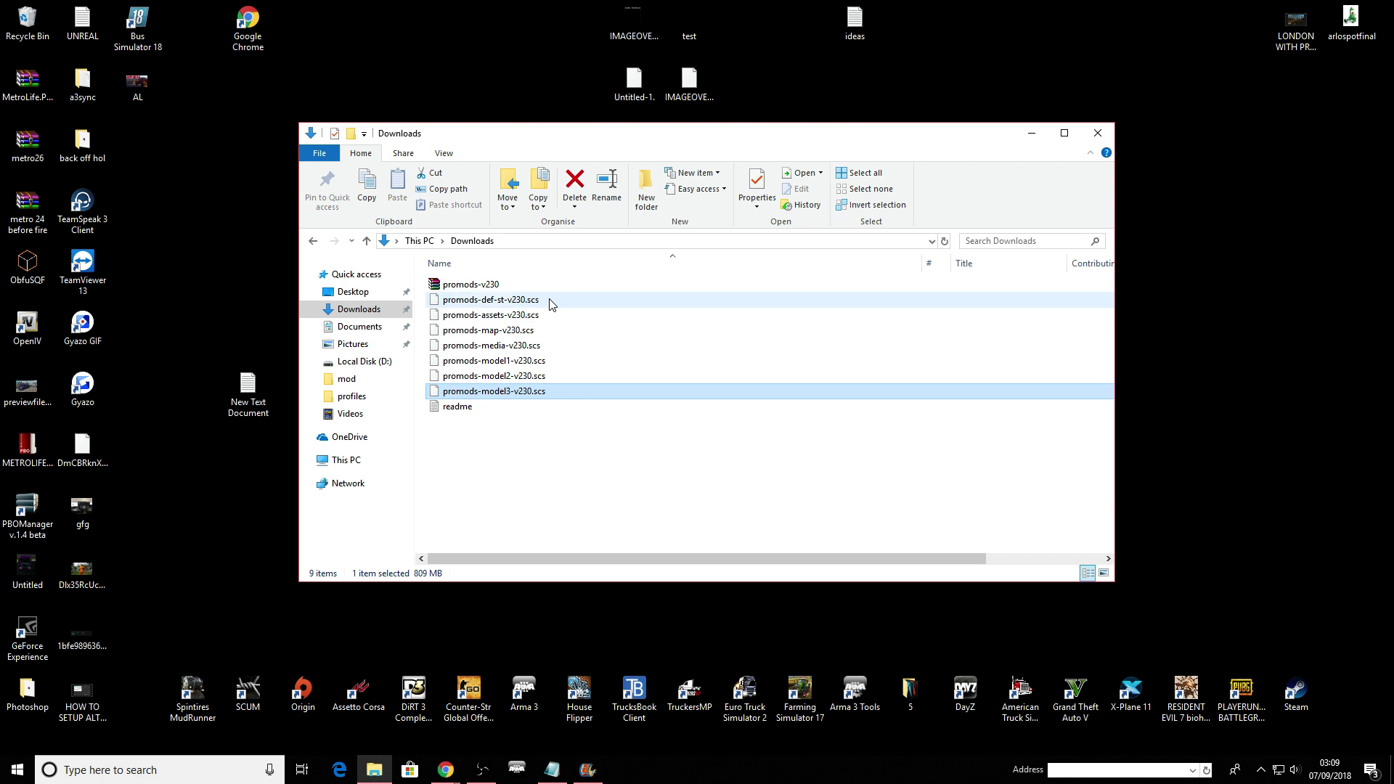
shift+click(549, 303)
right_click(550, 325)
click(585, 512)
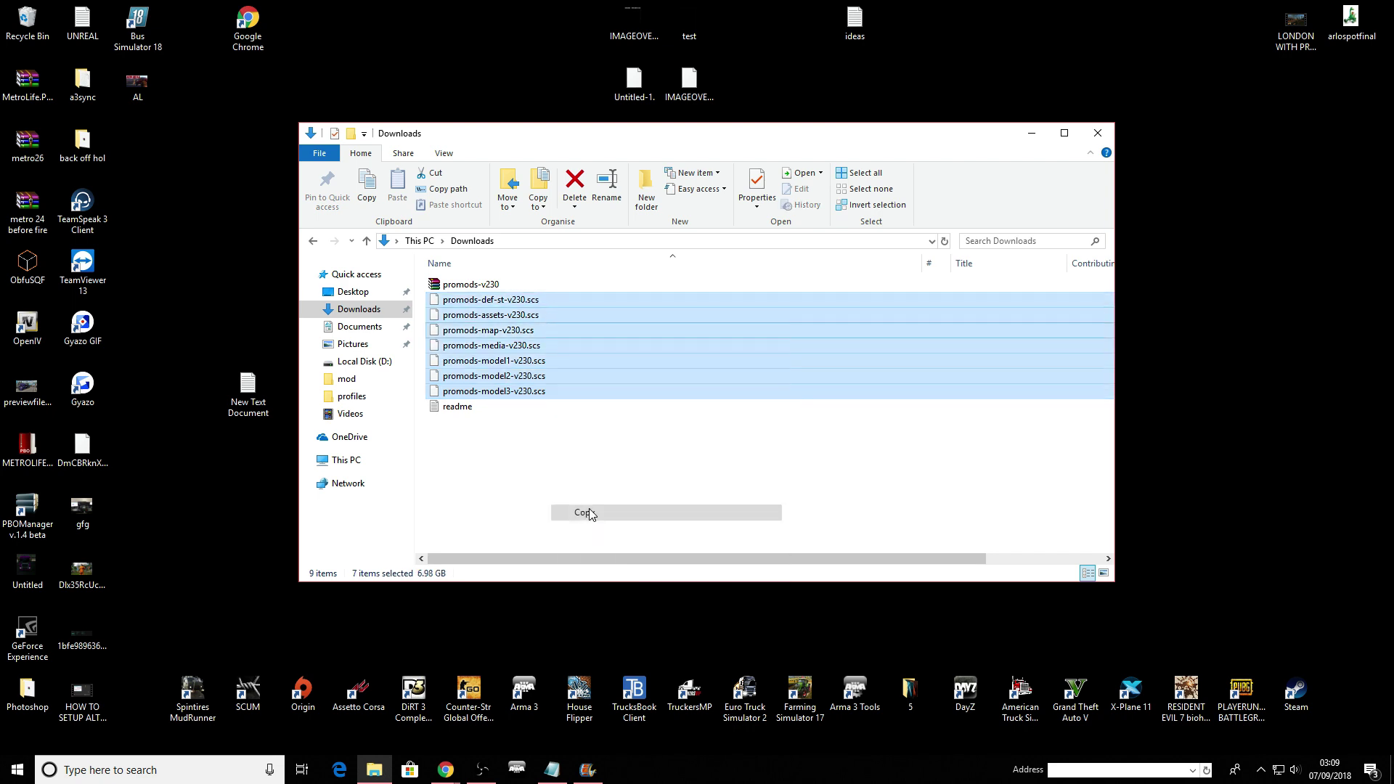
Open the mod folder inside the Euro Truck Simulator 2 folder in Documents.
click(359, 326)
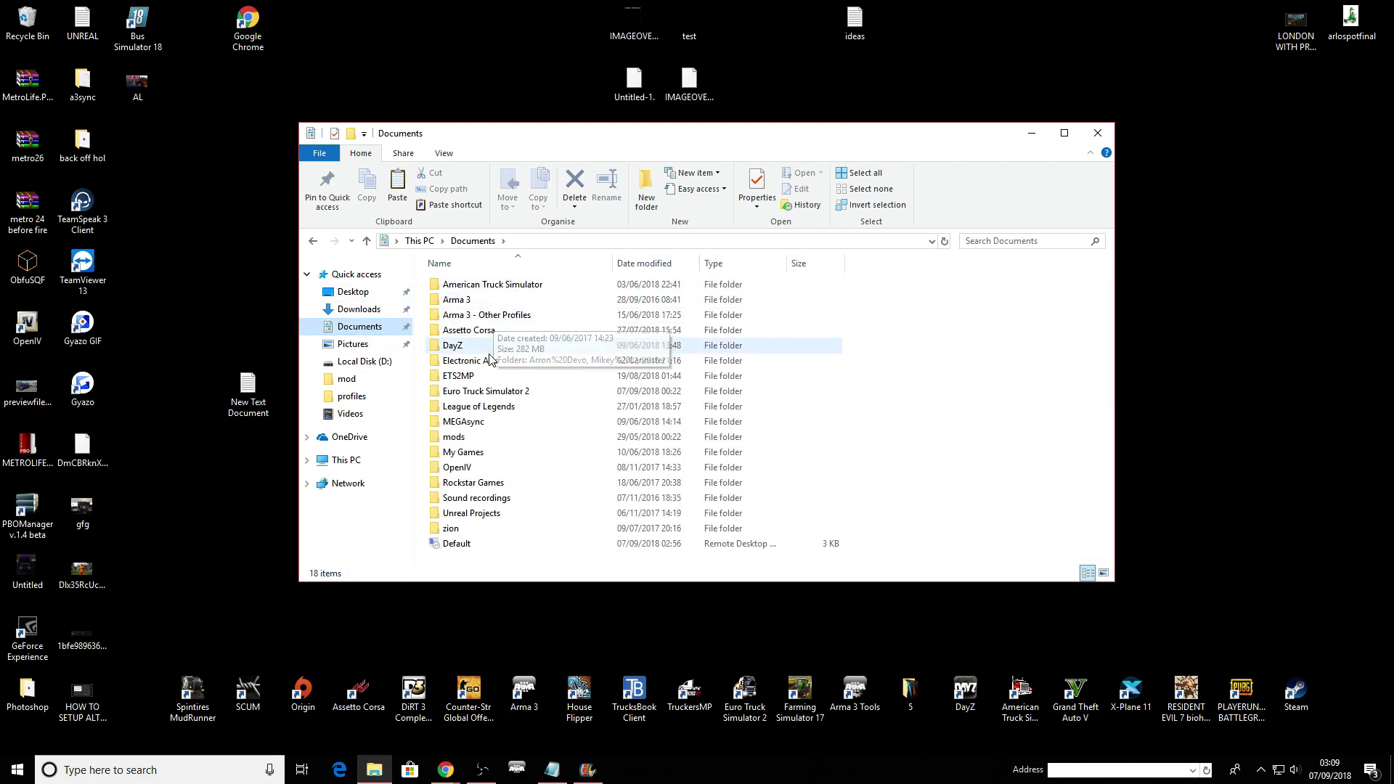
double_click(485, 390)
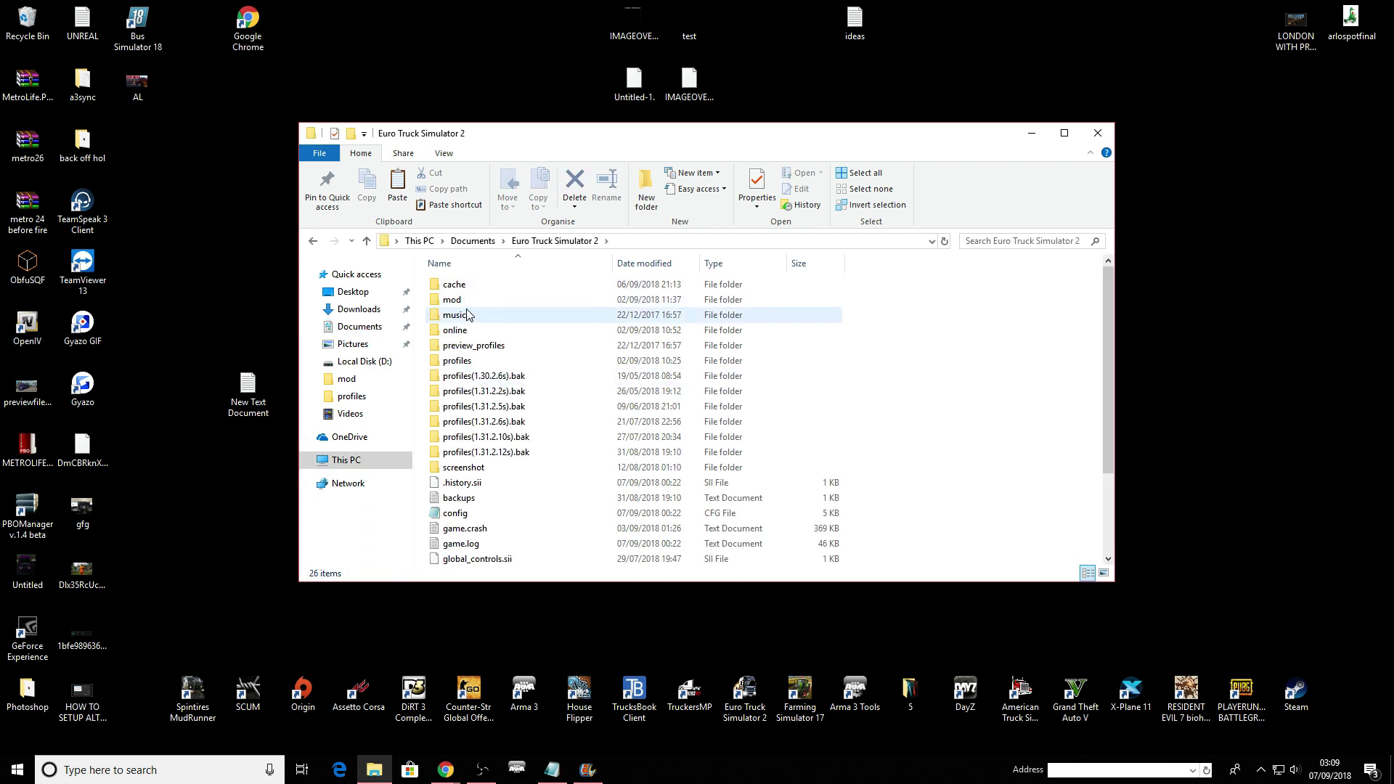
right_click(882, 522)
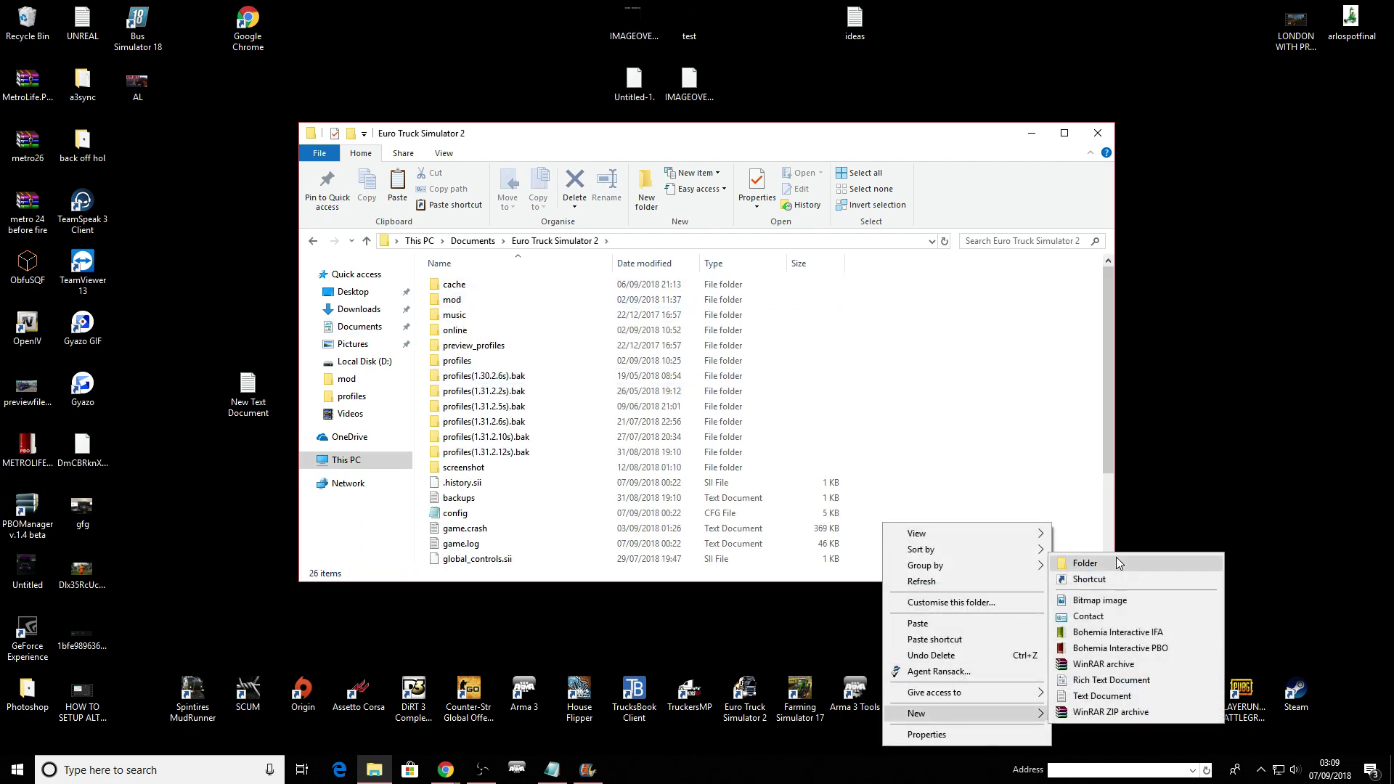
click(924, 501)
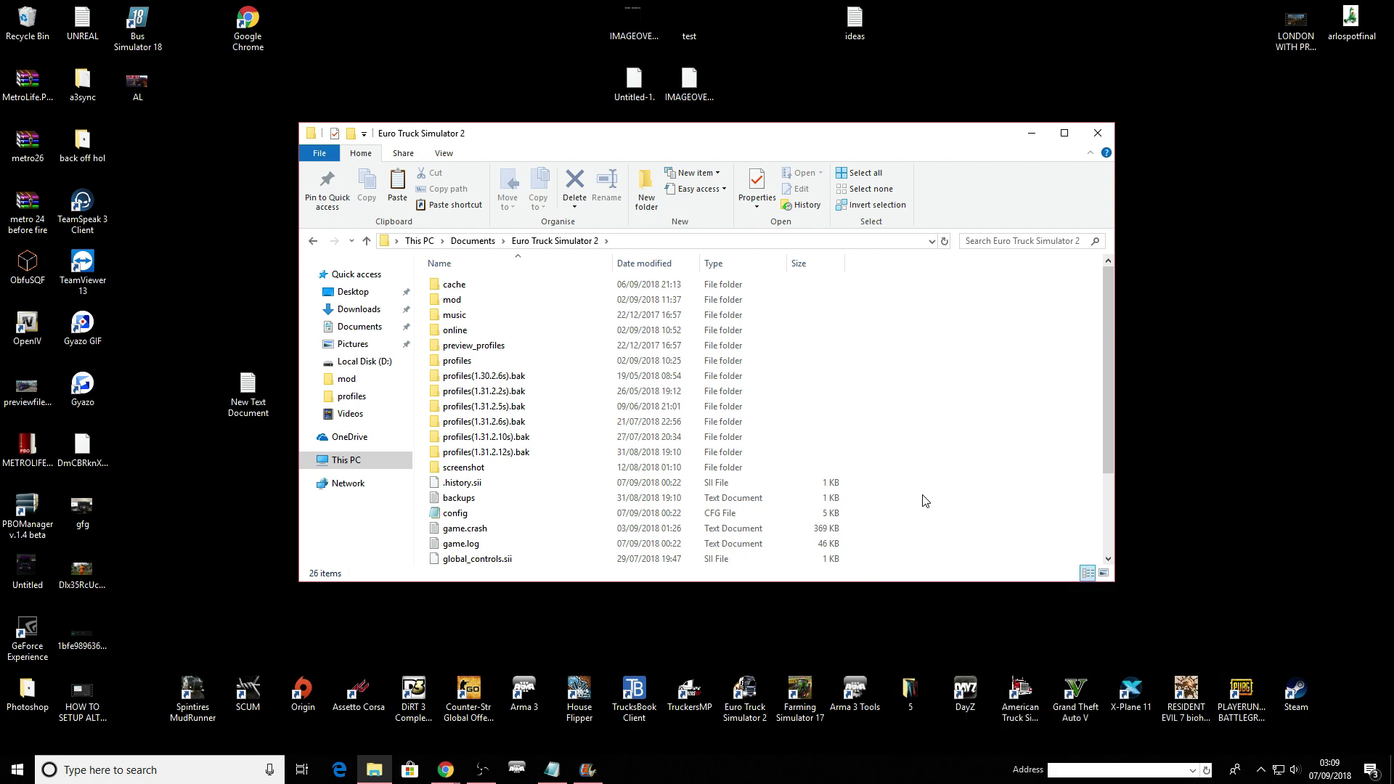
double_click(448, 300)
Paste the copied ProMods files into the mod folder, replacing the existing files with the same names.
right_click(538, 529)
click(577, 625)
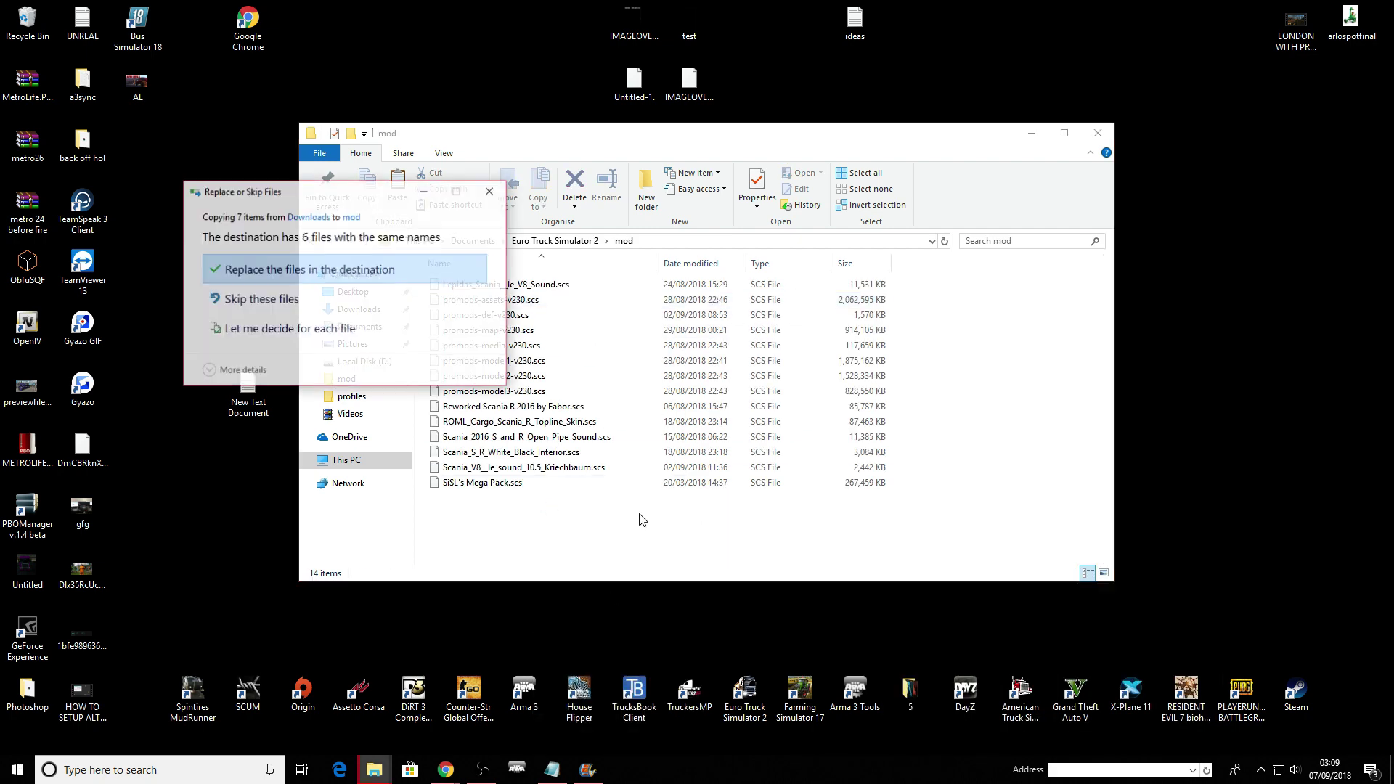
click(388, 281)
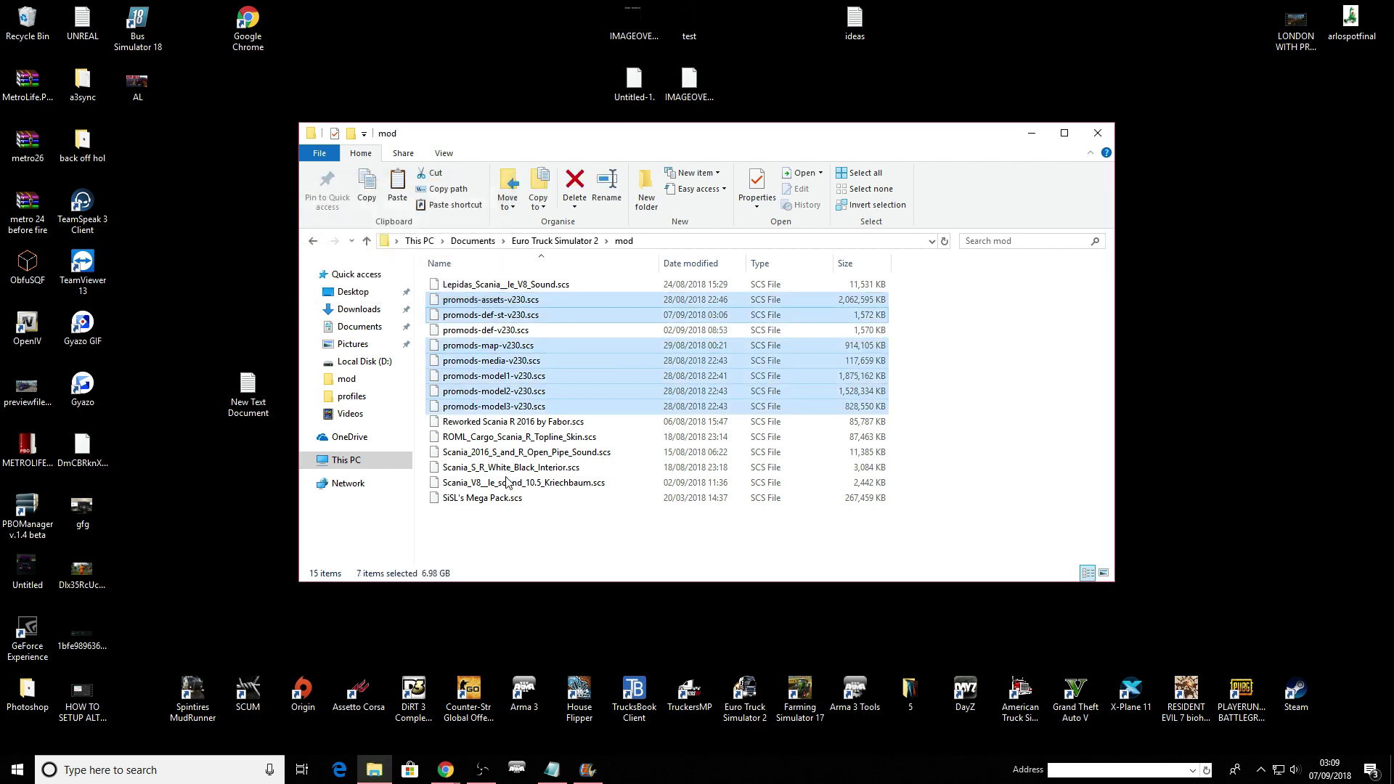
click(493, 537)
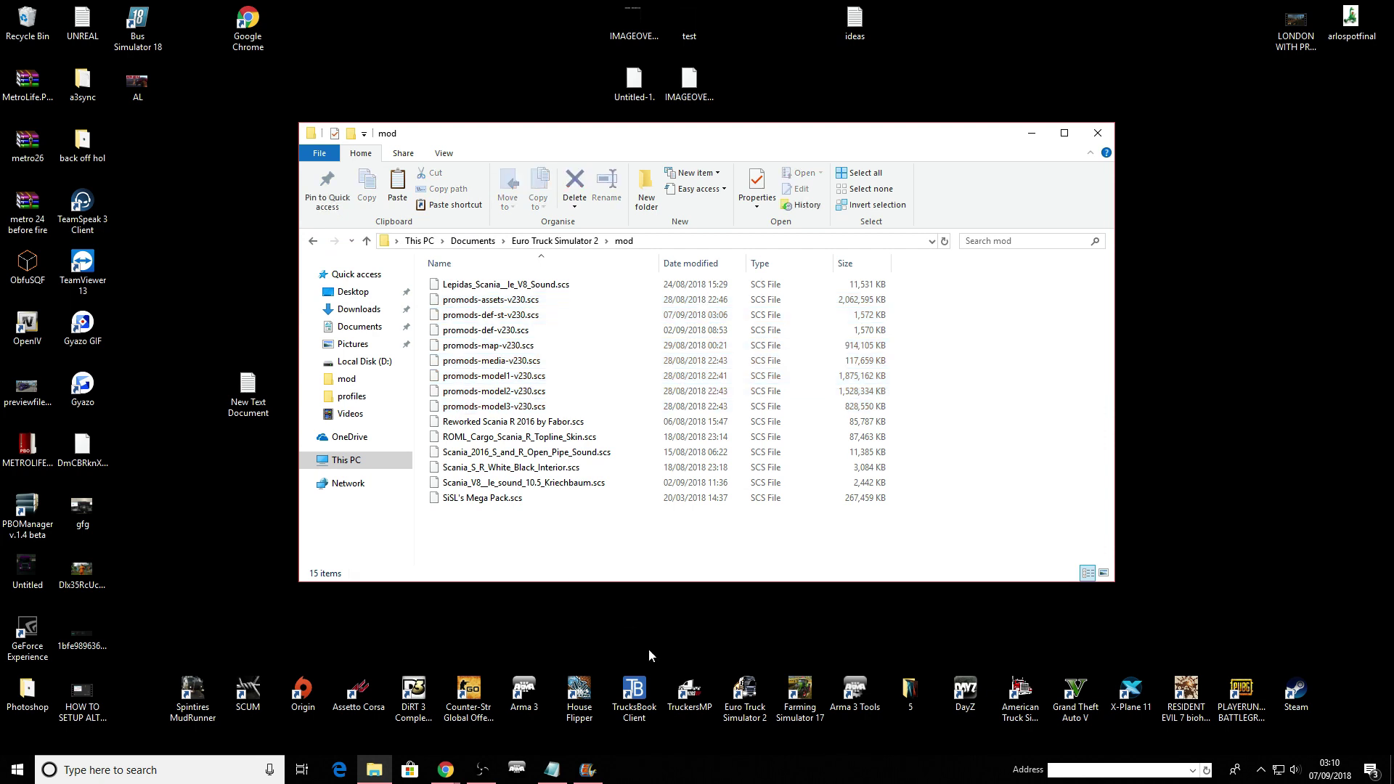
Launch Euro Truck Simulator 2 from the desktop.
click(759, 699)
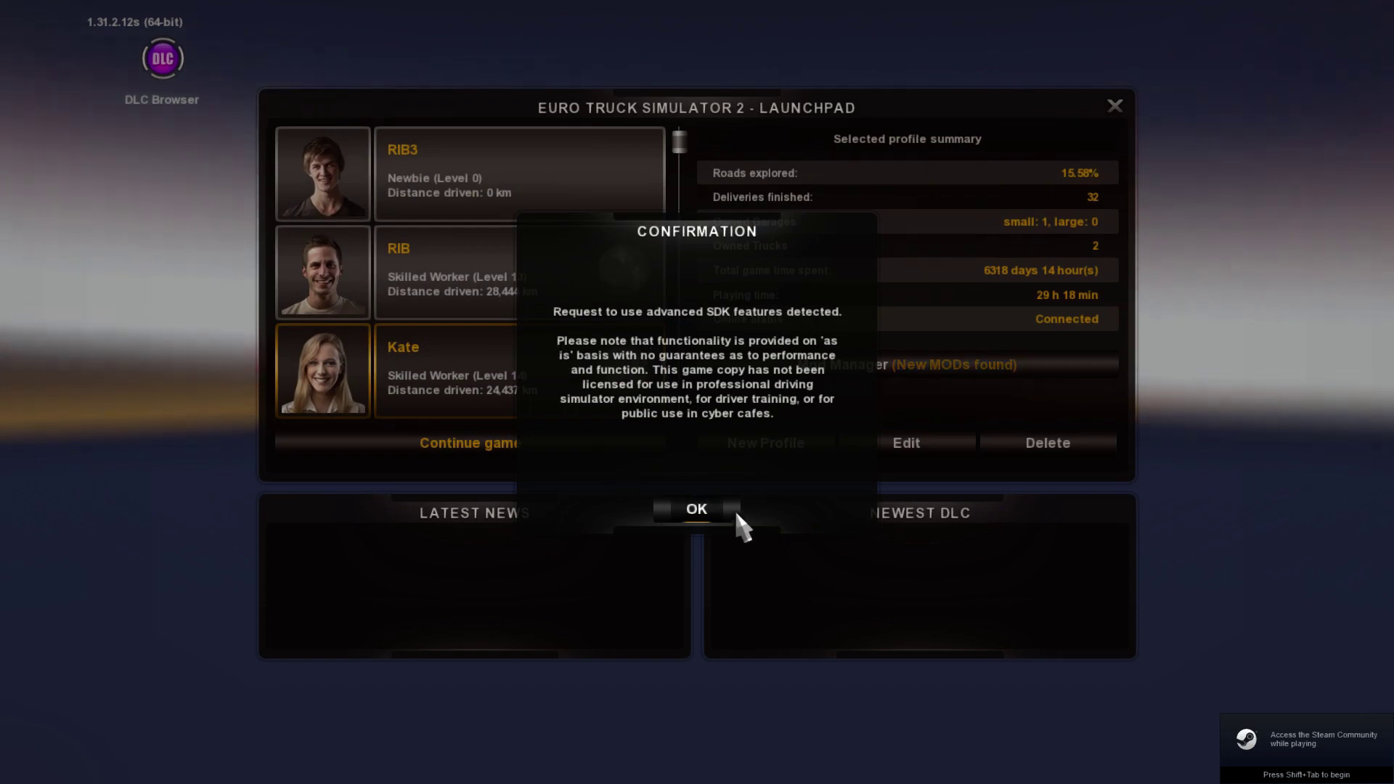
Open the Mod Manager and deactivate the Reworked Scania R 2016 and Scania 2016 S and R Open Pipe Sound mods.
click(734, 511)
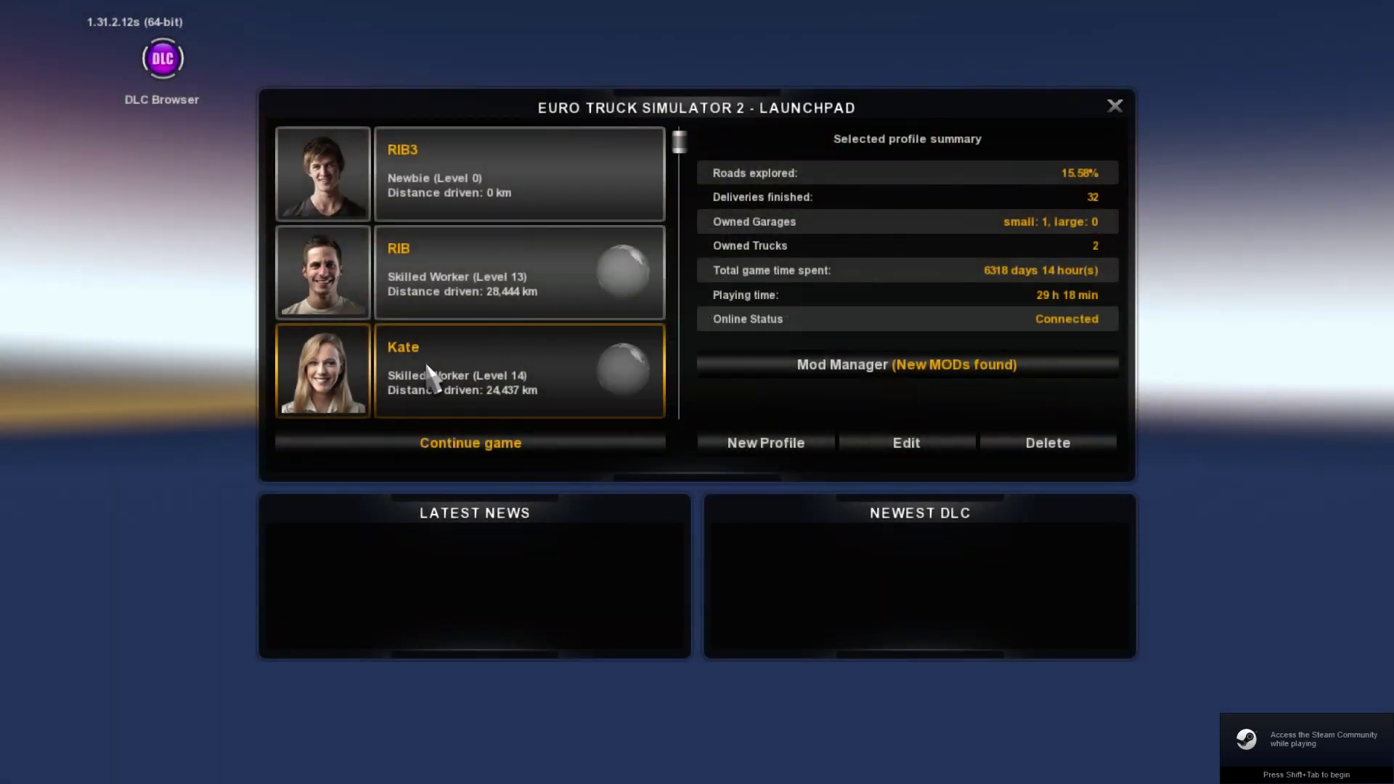
click(842, 366)
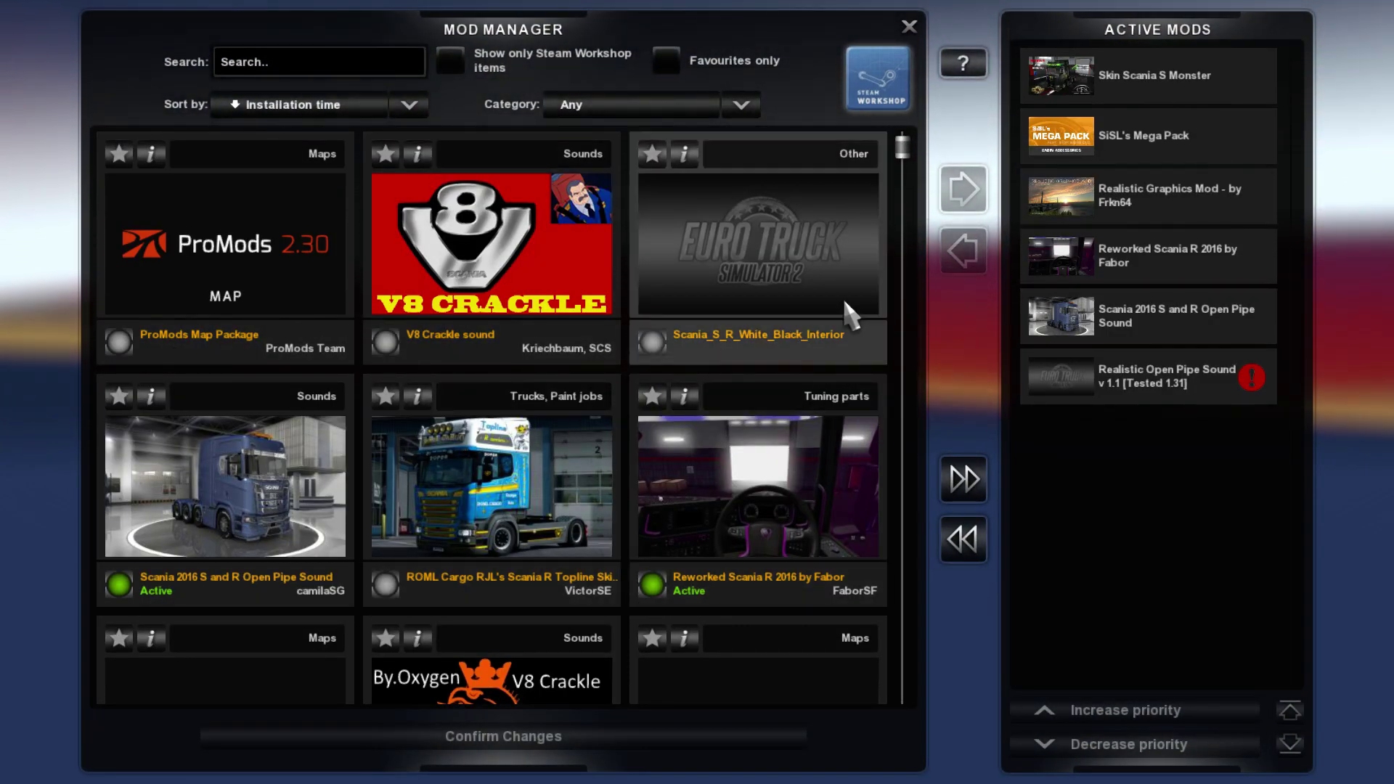
scroll(799, 341, down, 3)
double_click(708, 377)
double_click(225, 363)
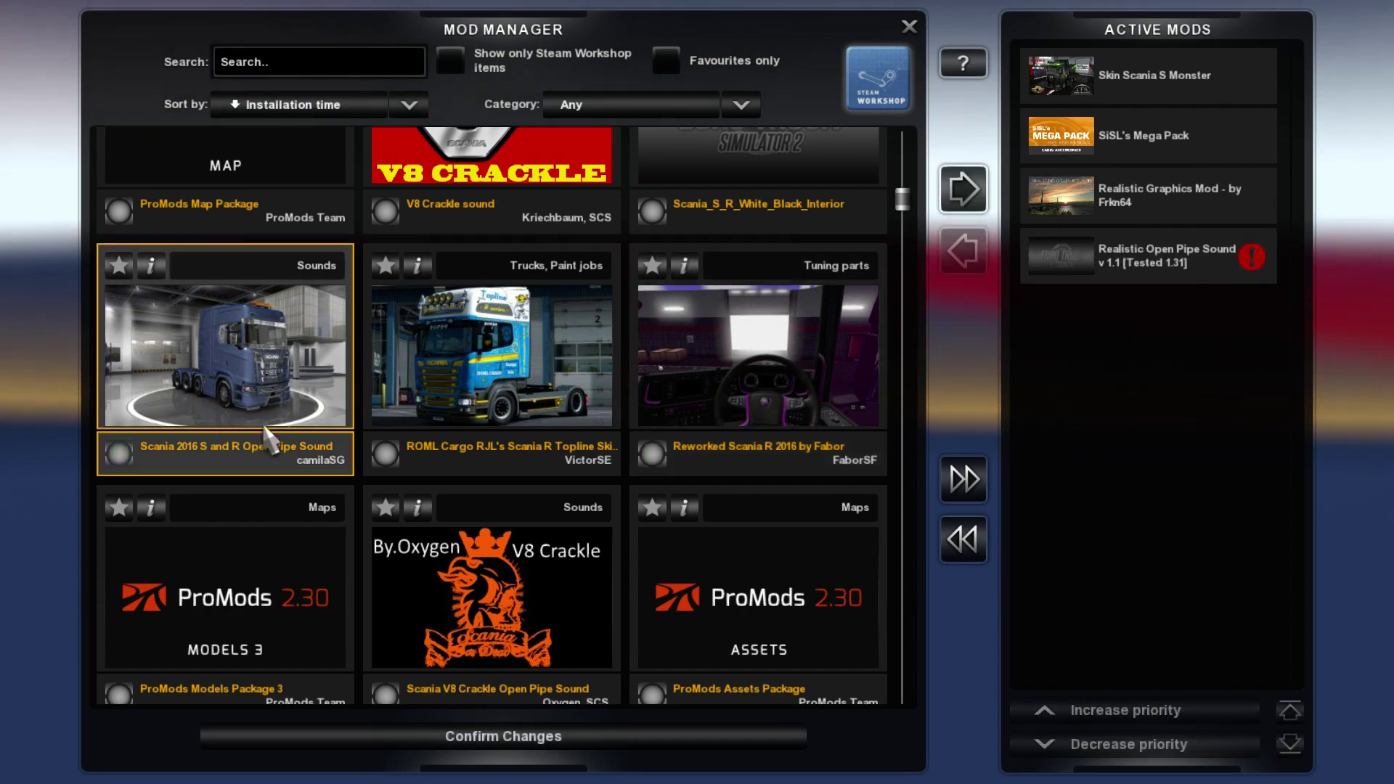
Deactivate SiSL's Mega Pack, the Realistic Graphics Mod and the Skin Scania S Monster mod.
scroll(494, 533, down, 3)
scroll(496, 539, down, 10)
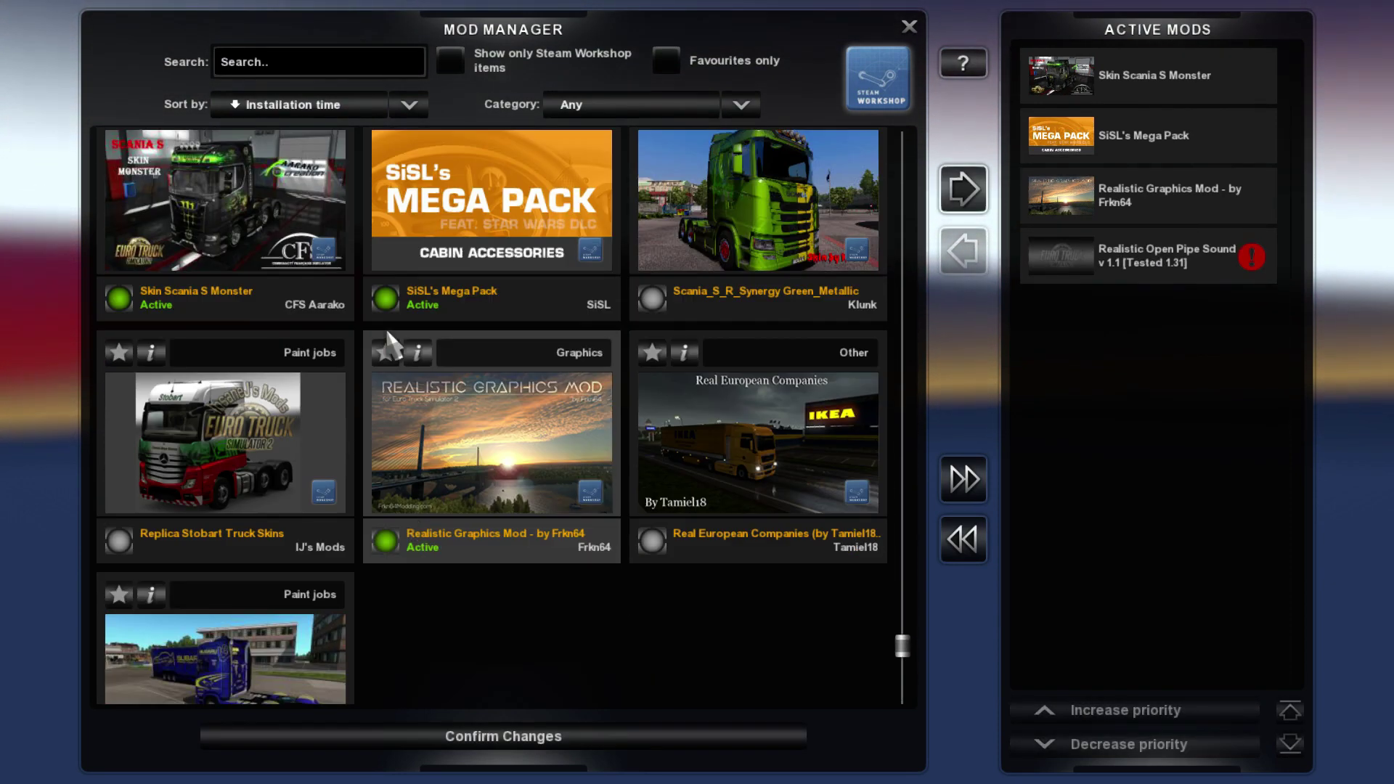
double_click(407, 298)
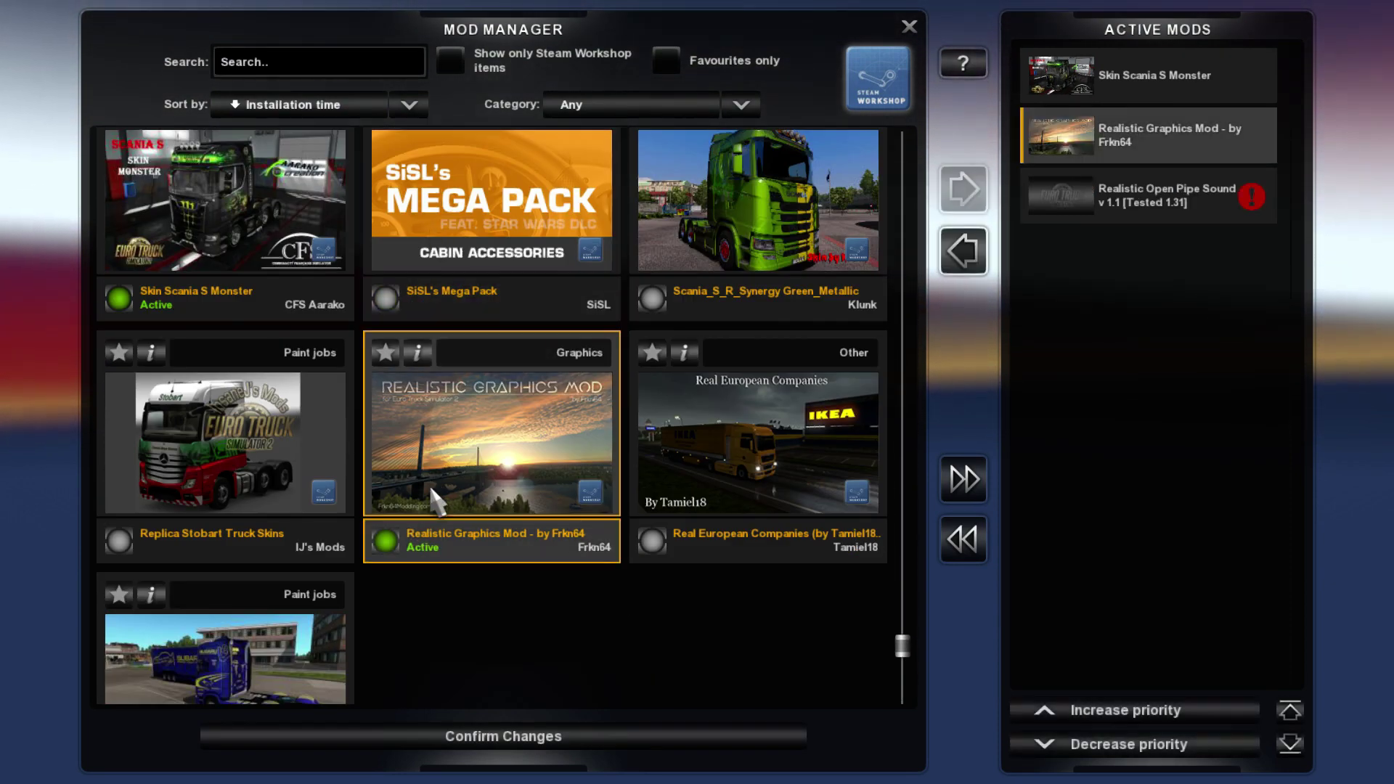
double_click(491, 436)
double_click(194, 294)
scroll(195, 294, down, 1)
Activate the ProMods Definition Package listed beside SiSL's Mega Pack, and the ProMods Map Package.
scroll(199, 520, up, 5)
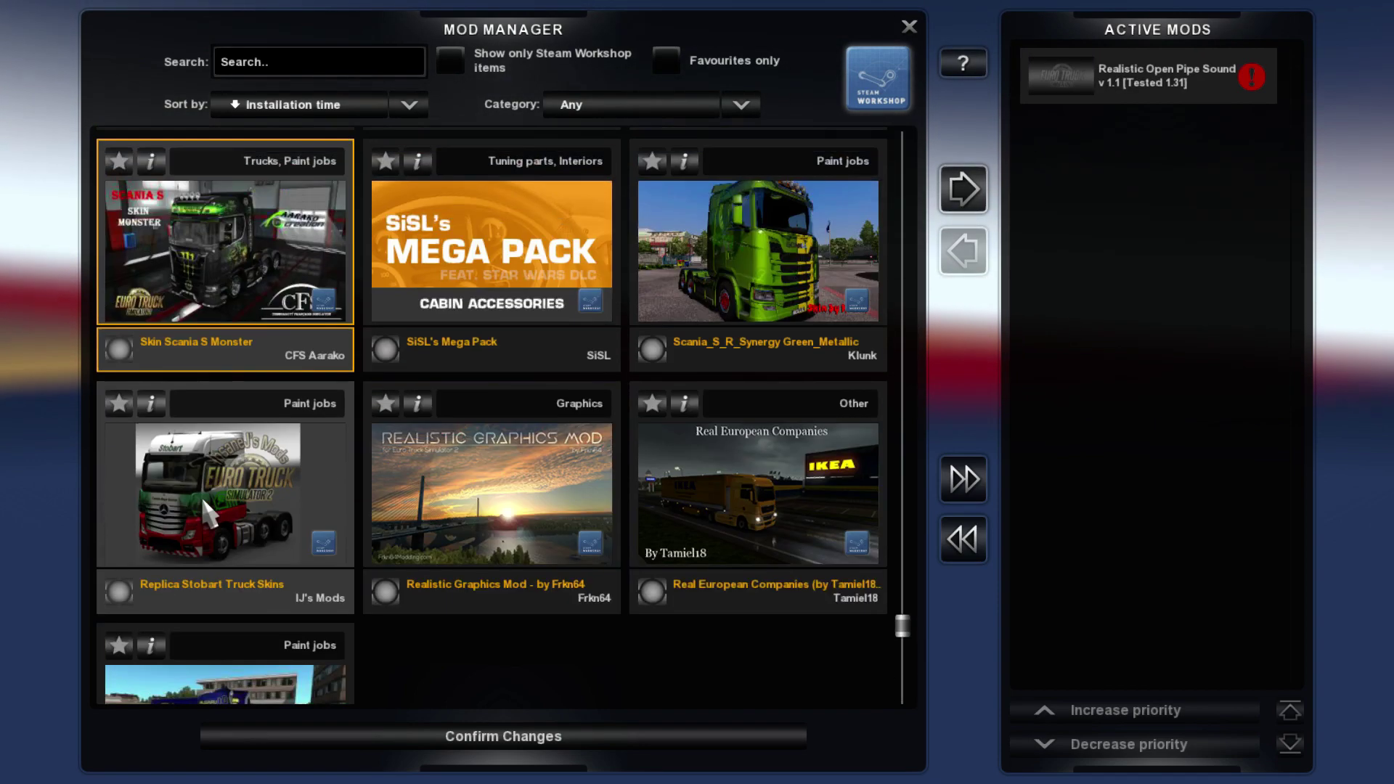
scroll(197, 517, up, 5)
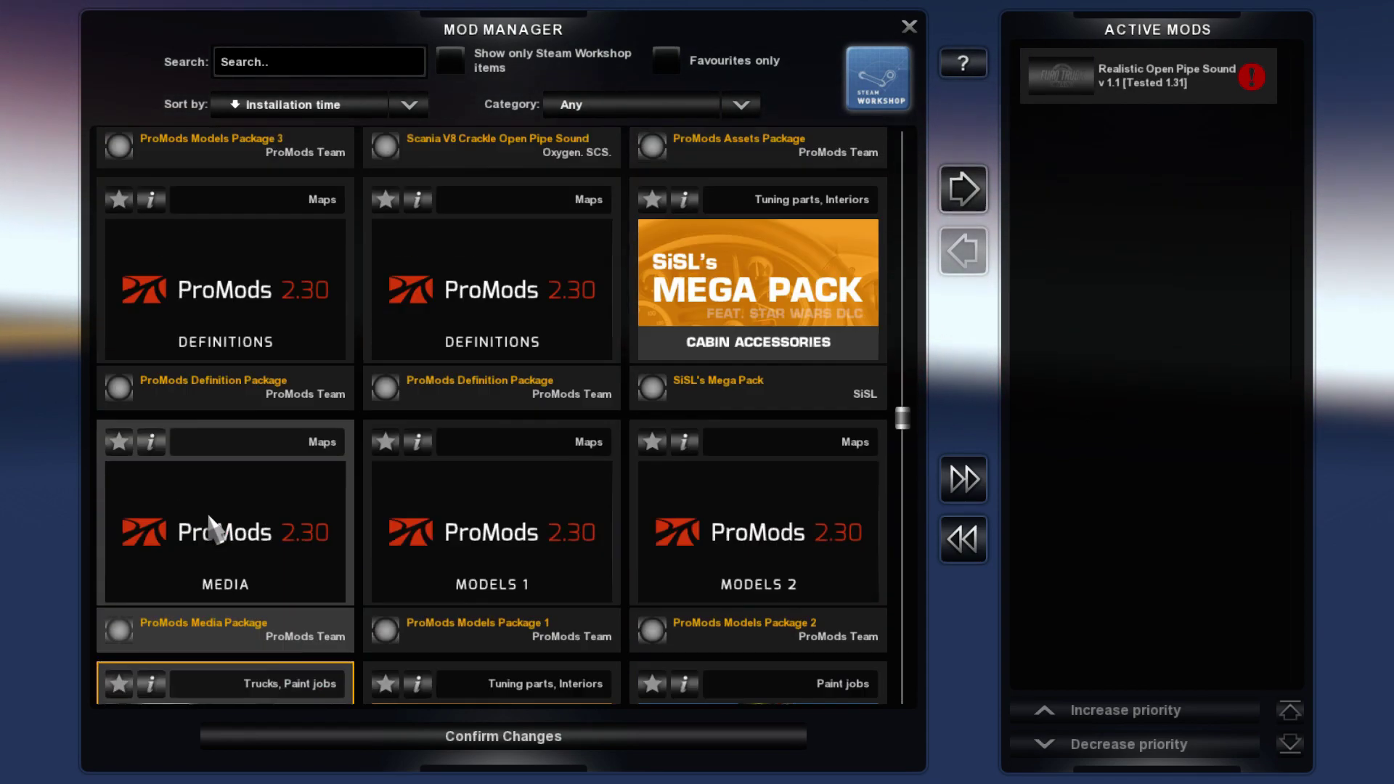
double_click(541, 479)
scroll(535, 386, up, 3)
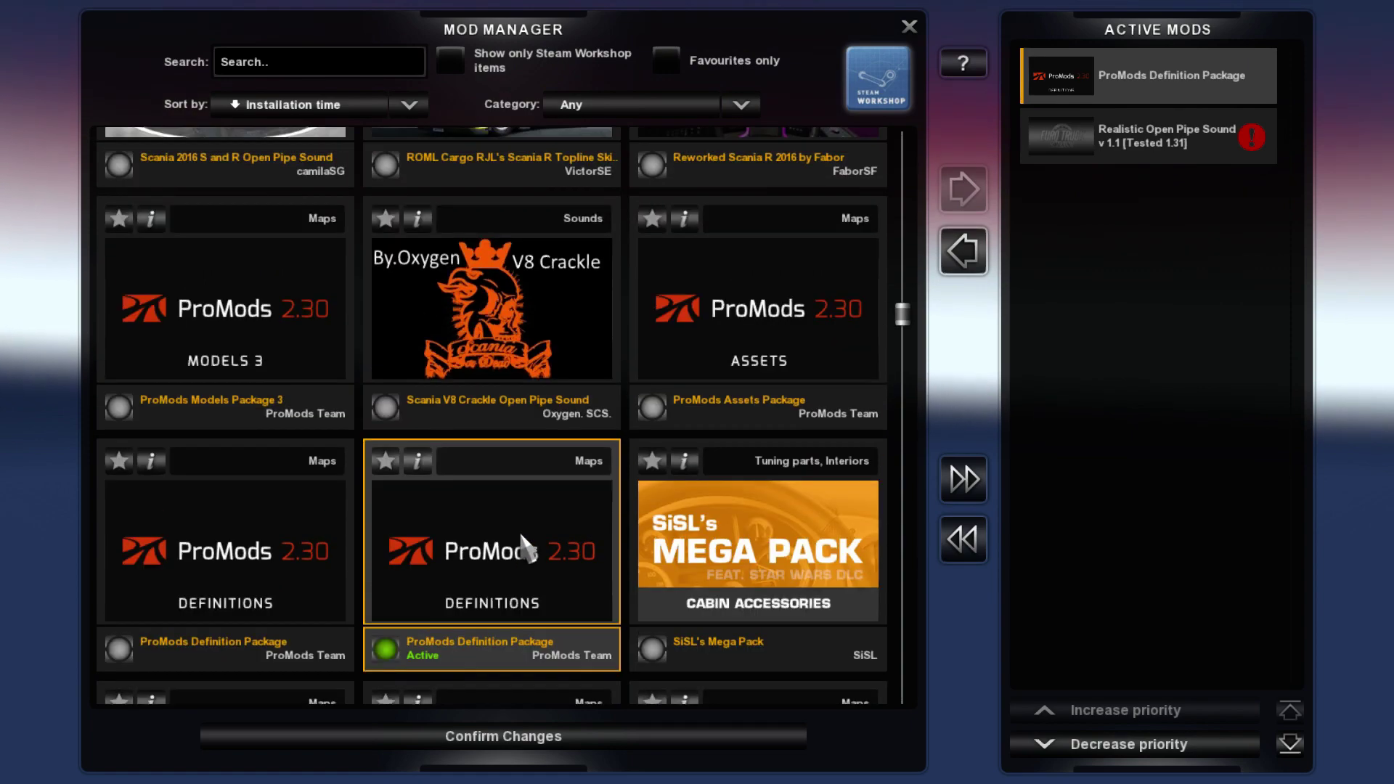
scroll(591, 404, up, 3)
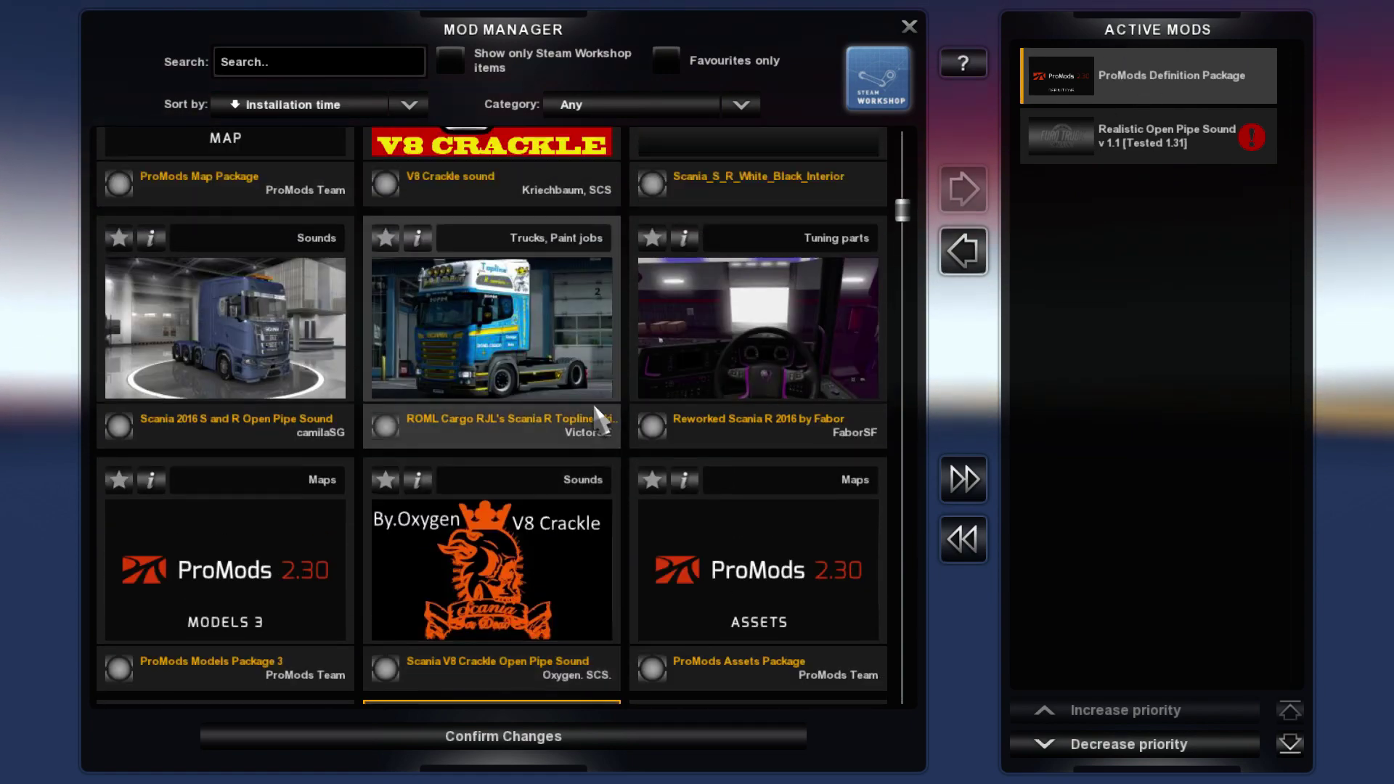
double_click(341, 349)
Activate ProMods Models Package 3, the ProMods Assets Package and the other ProMods Definition Package.
scroll(312, 392, down, 3)
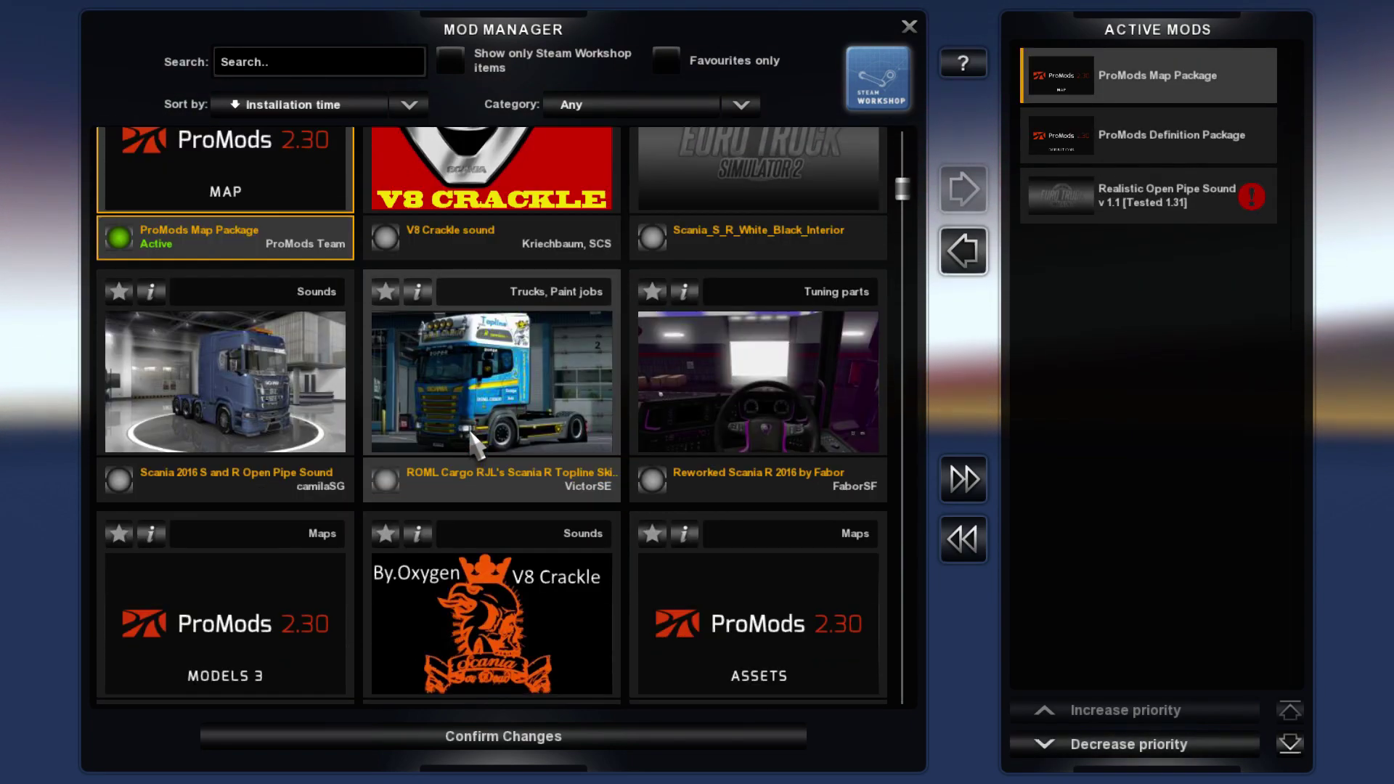
double_click(263, 424)
double_click(726, 508)
scroll(575, 492, down, 3)
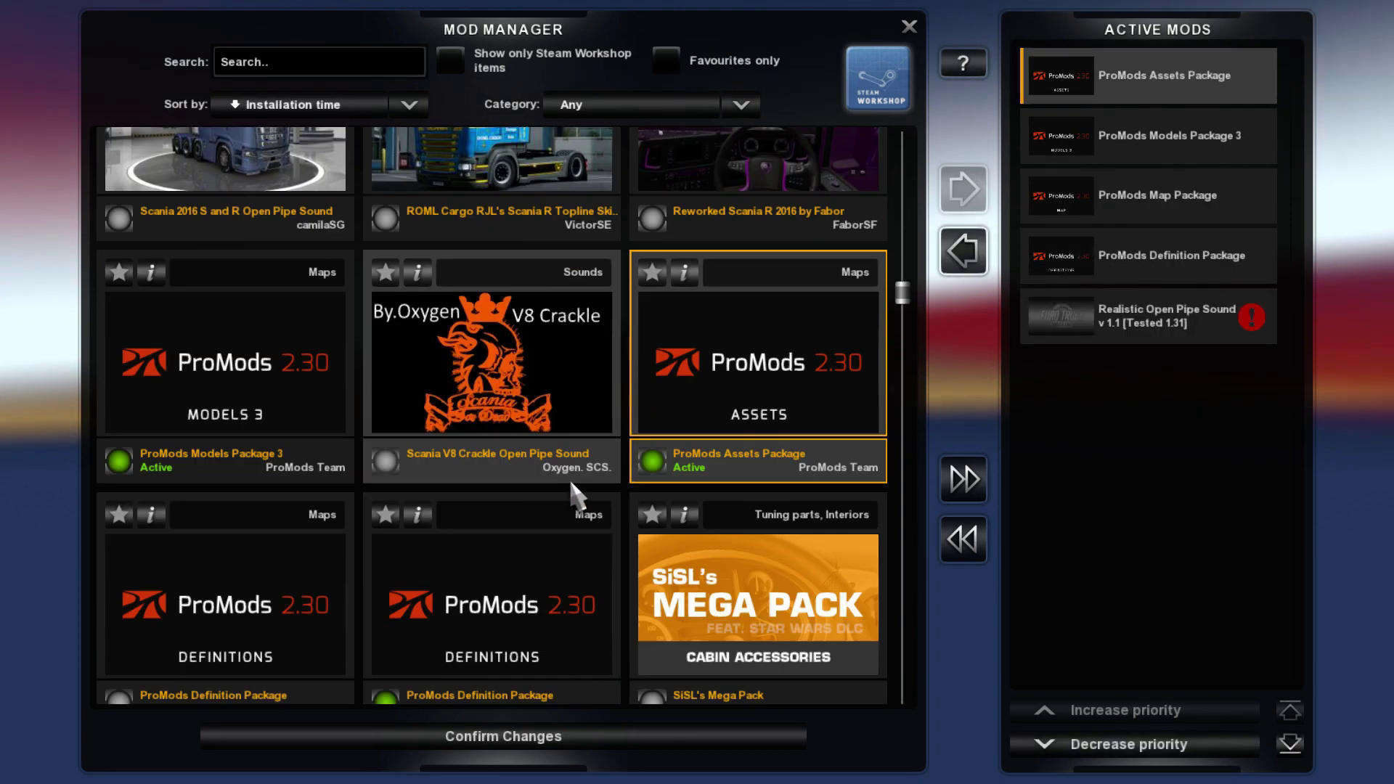
double_click(273, 499)
Activate ProMods Models Package 2, ProMods Models Package 1 and the ProMods Media Package.
scroll(491, 517, down, 3)
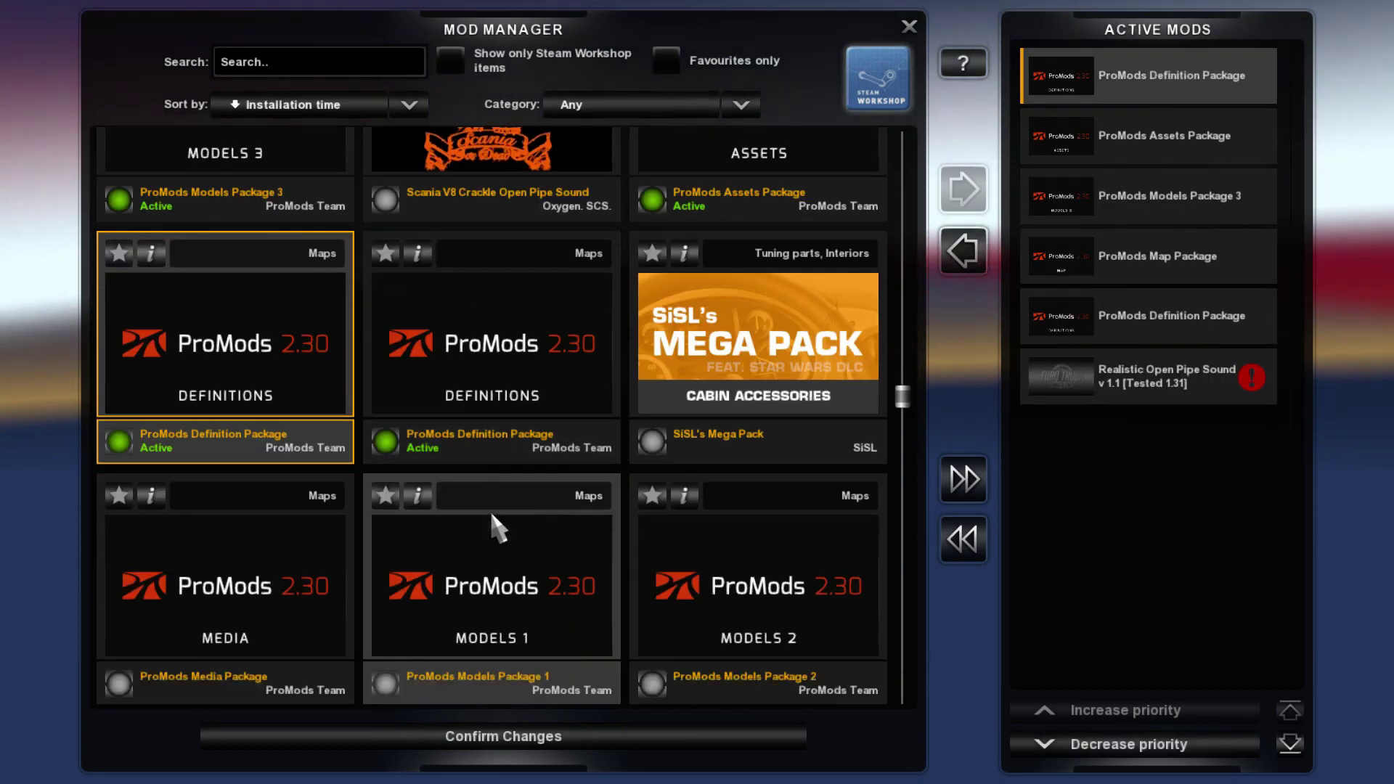
double_click(806, 472)
double_click(498, 482)
double_click(272, 468)
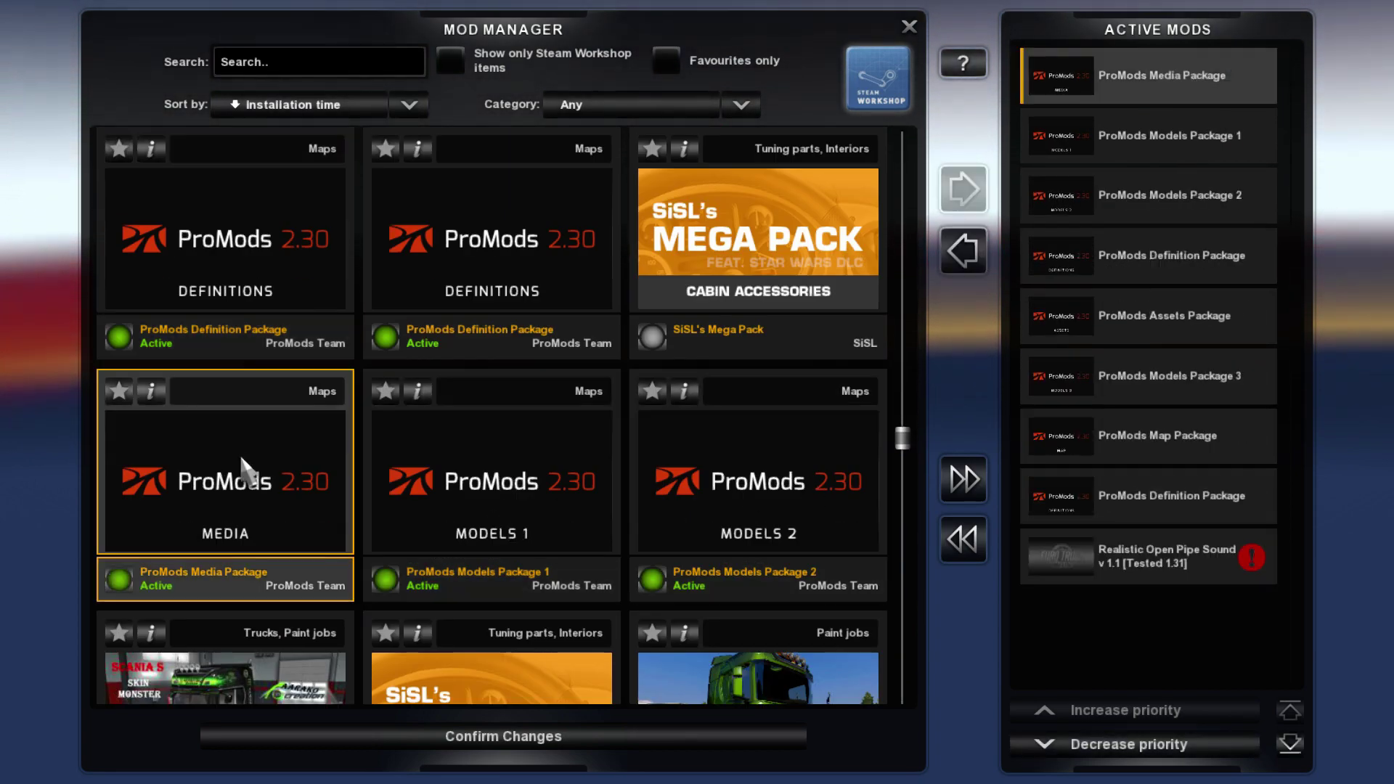
Raise the ProMods Definition Package listed just above the Assets Package to the highest priority in the active mods.
scroll(341, 509, down, 8)
scroll(415, 570, up, 3)
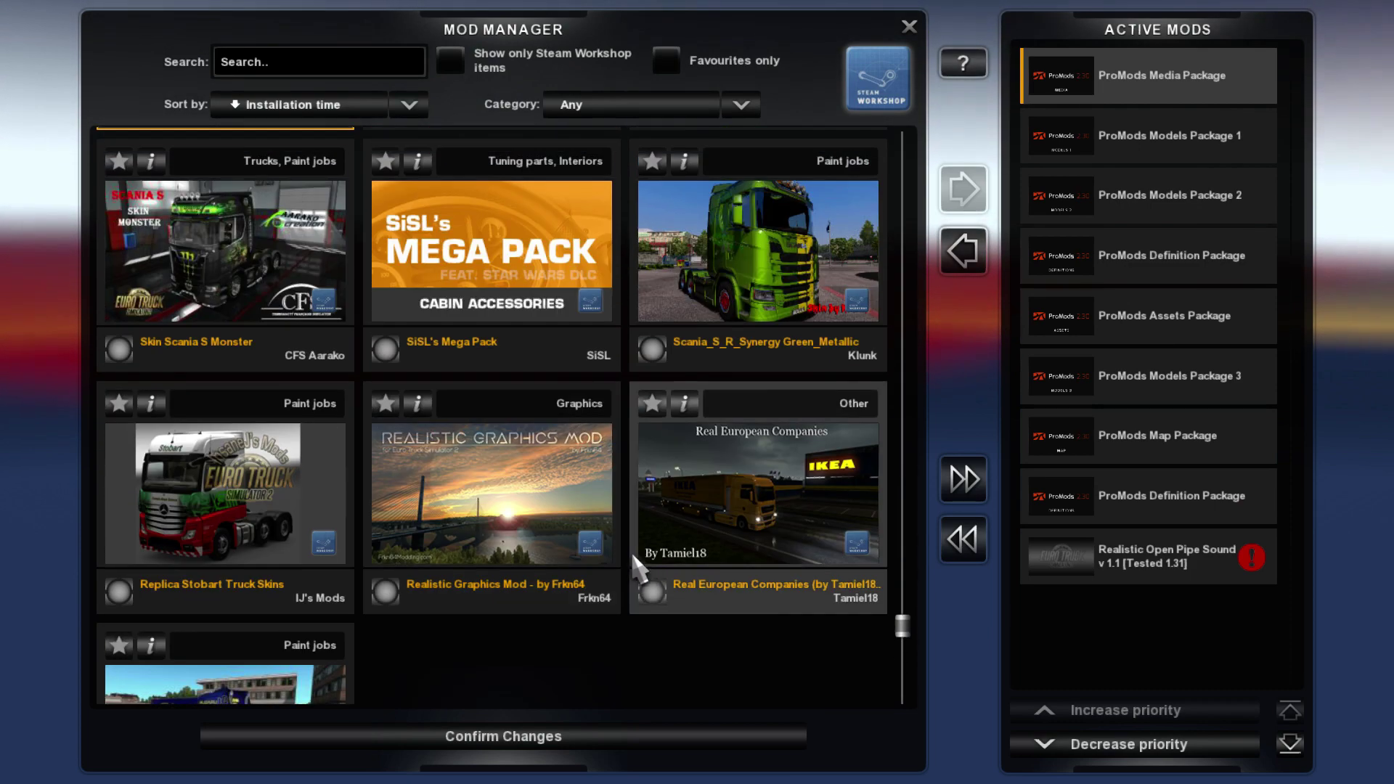
click(1173, 261)
click(1143, 711)
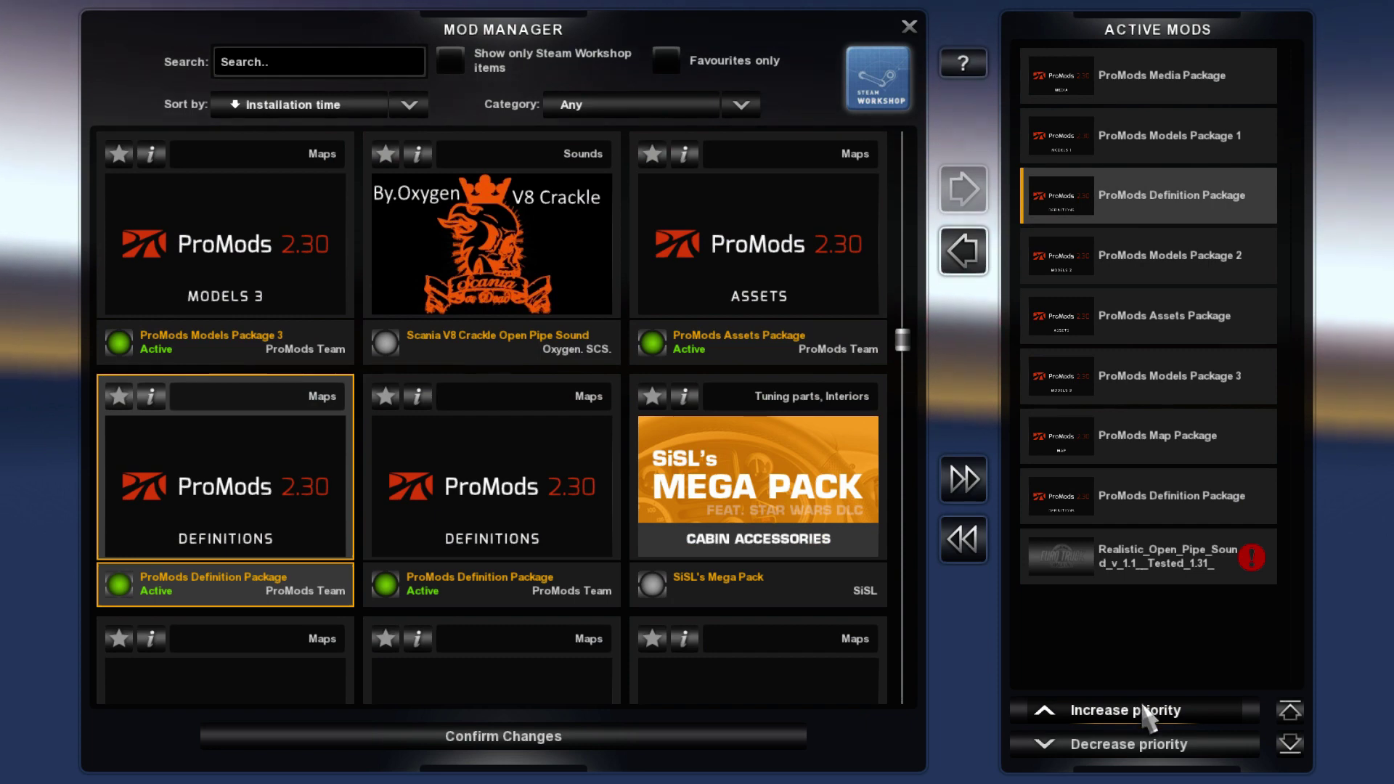
click(1141, 708)
click(1142, 707)
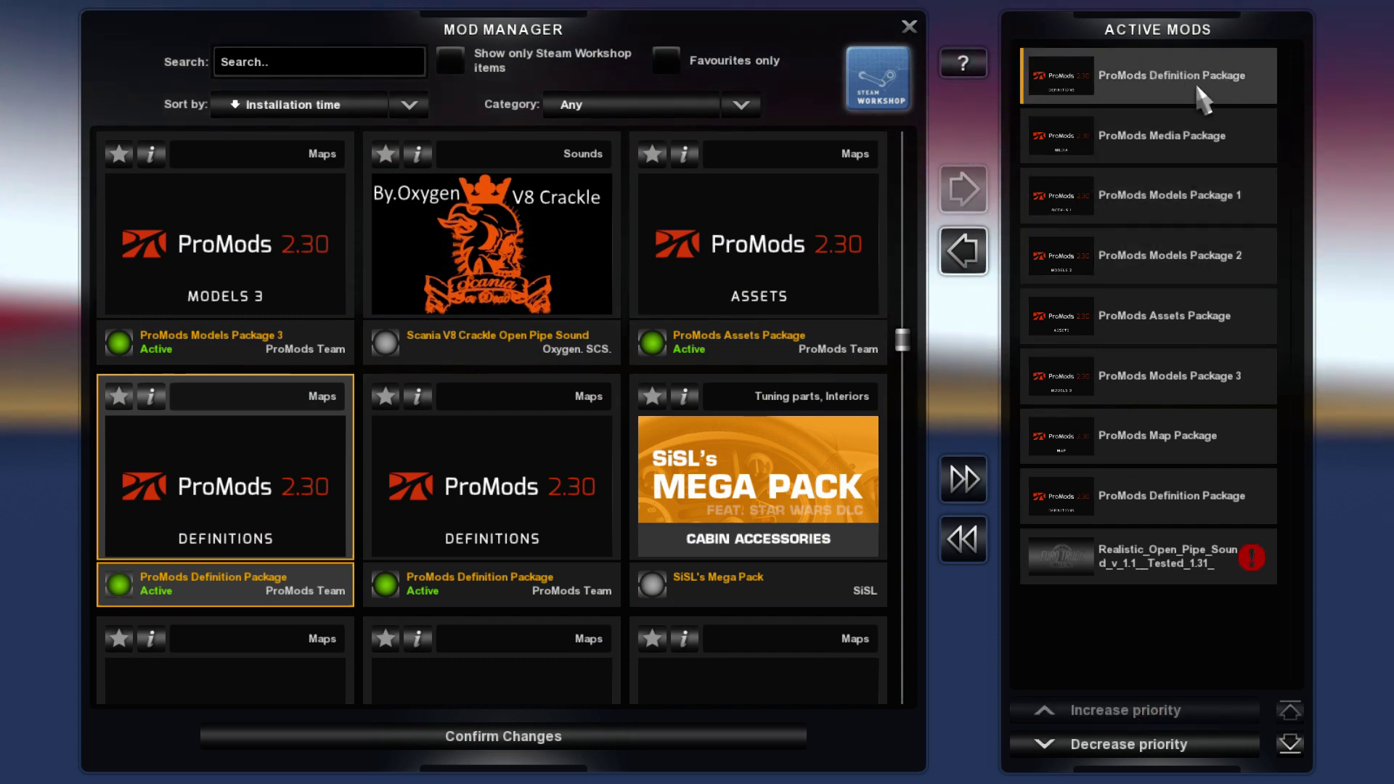
Confirm the mod changes and continue the game with the selected profile.
click(594, 732)
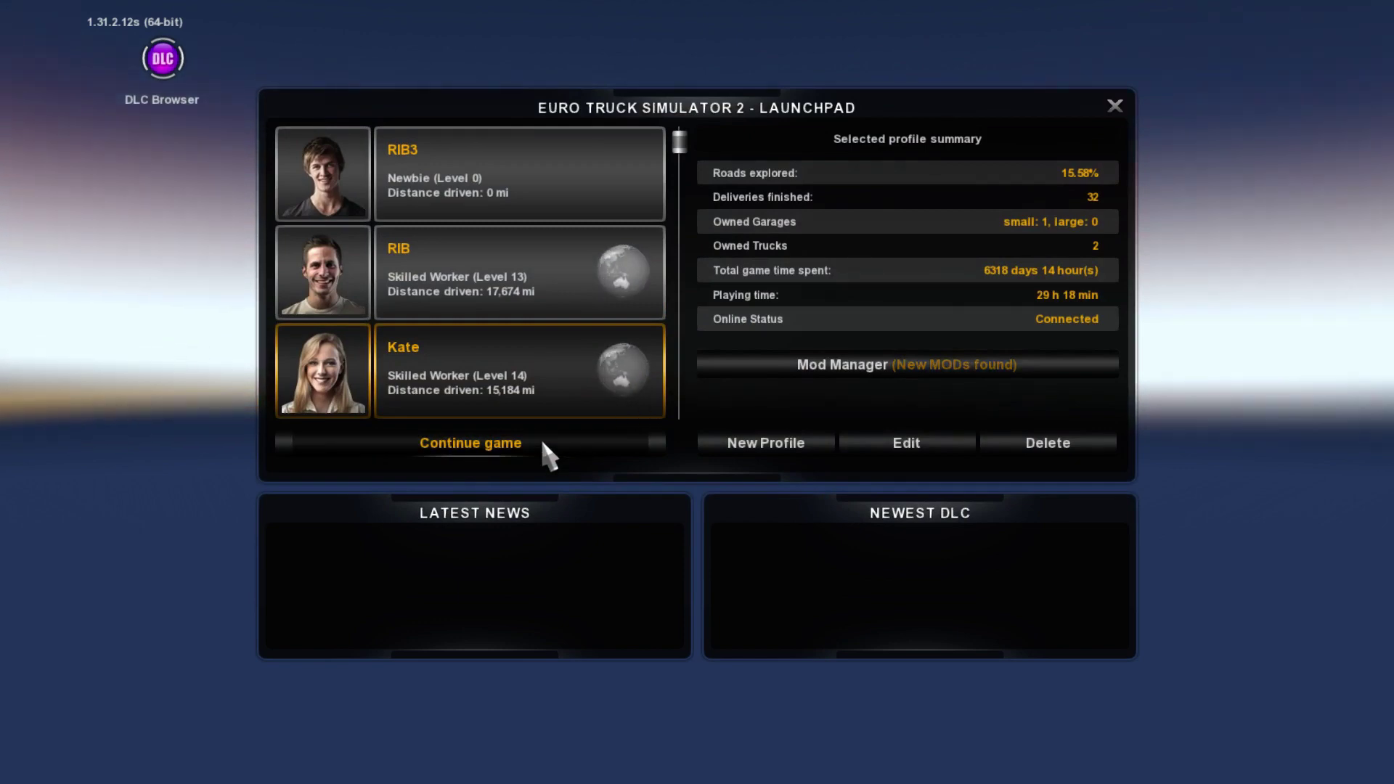
click(543, 444)
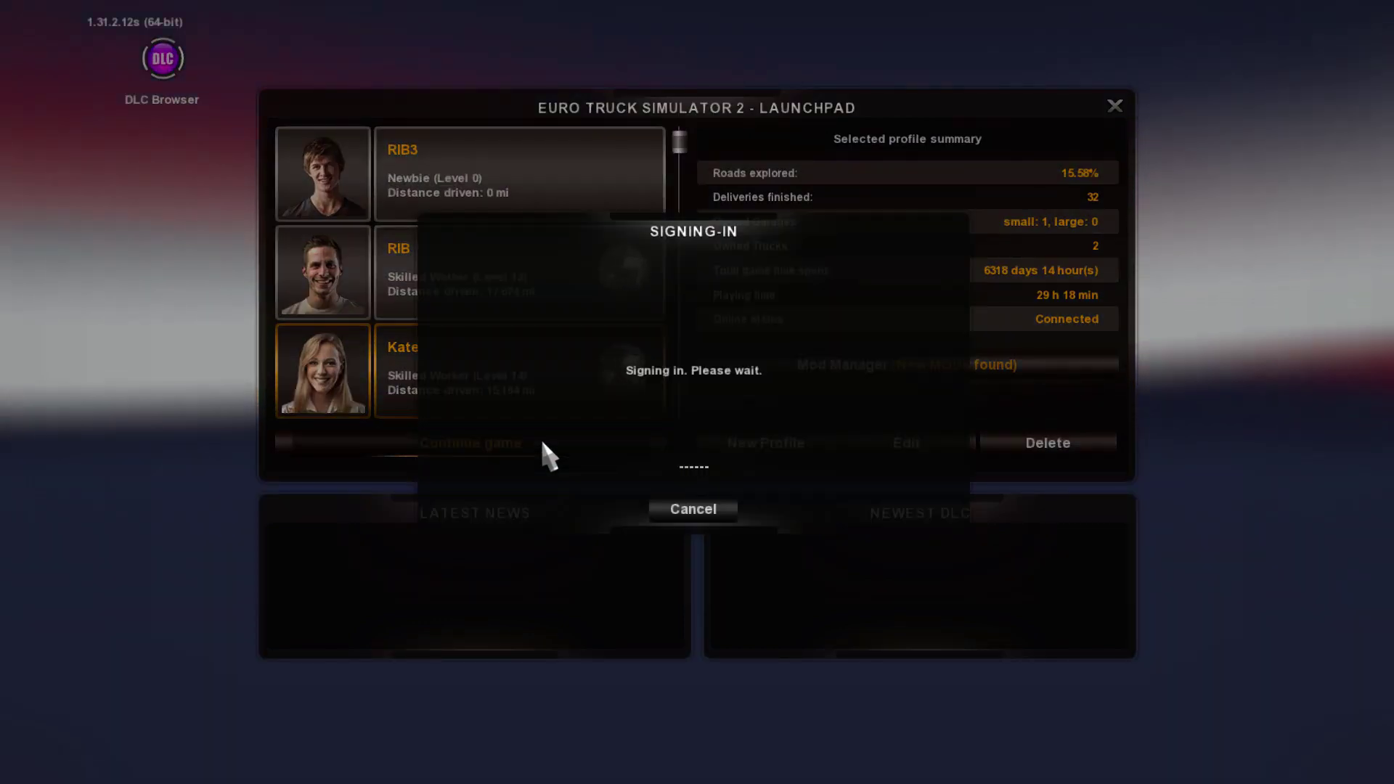